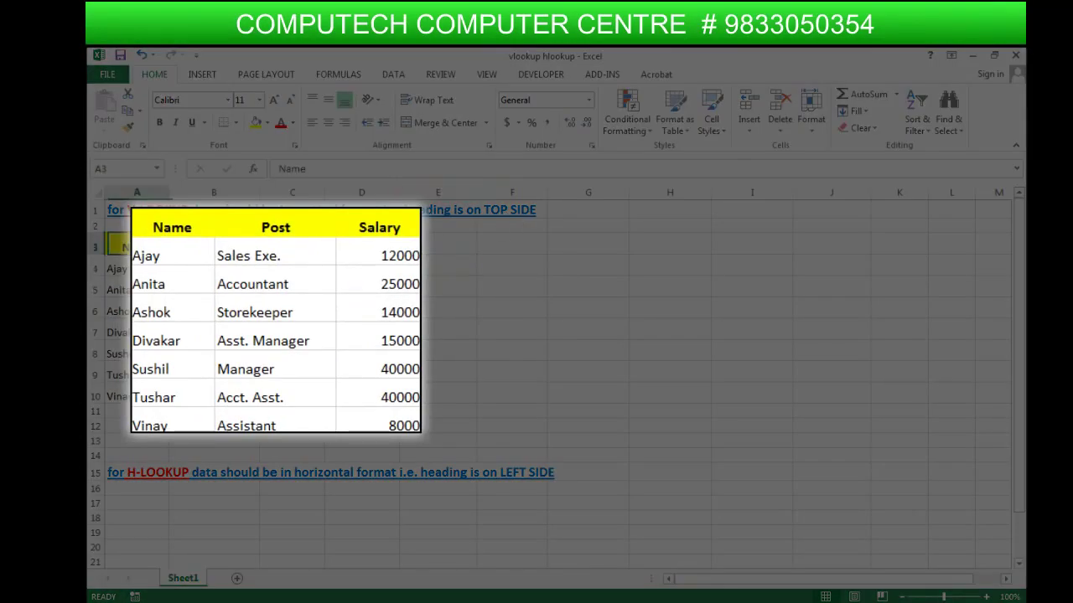
# Create range names from the top-row headings of A3:C10 only, leaving Left column unticked.
pyautogui.moveTo(126, 247); pyautogui.dragTo(293, 248)
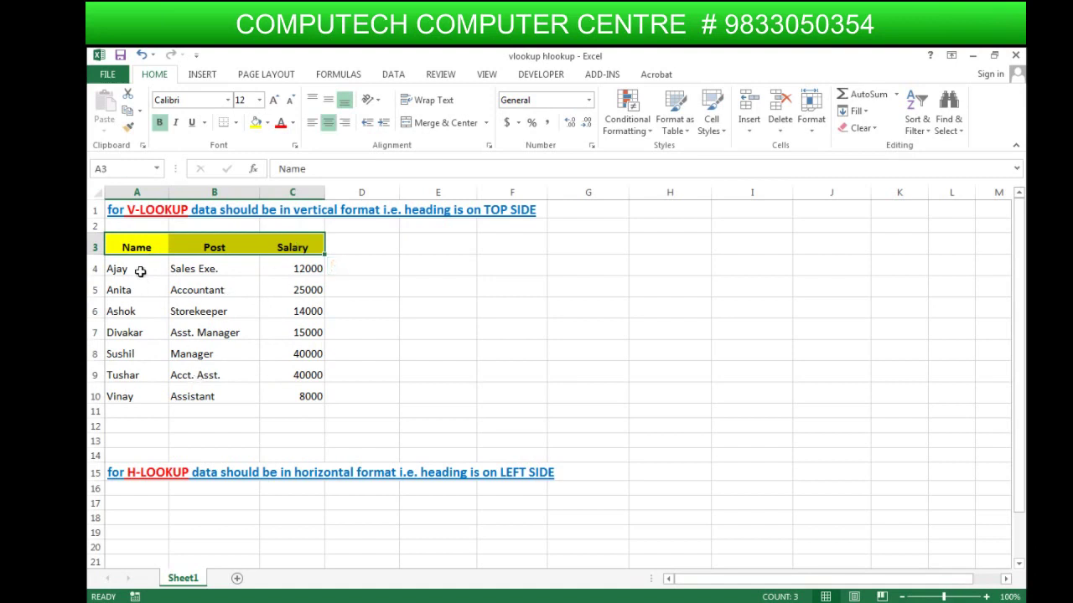
pyautogui.moveTo(141, 269); pyautogui.dragTo(139, 396)
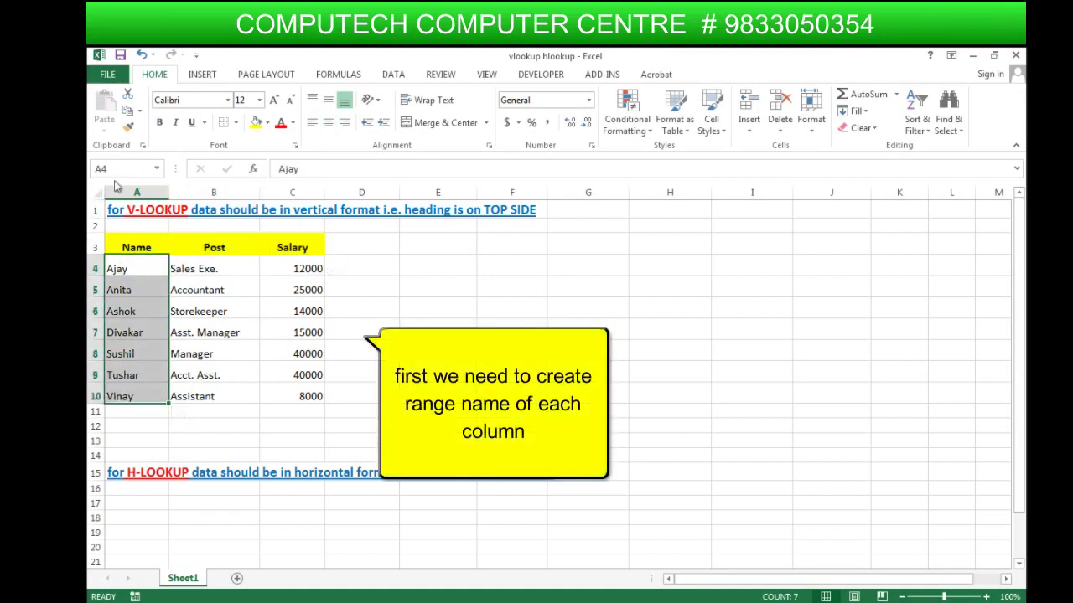
pyautogui.moveTo(200, 272); pyautogui.dragTo(188, 394)
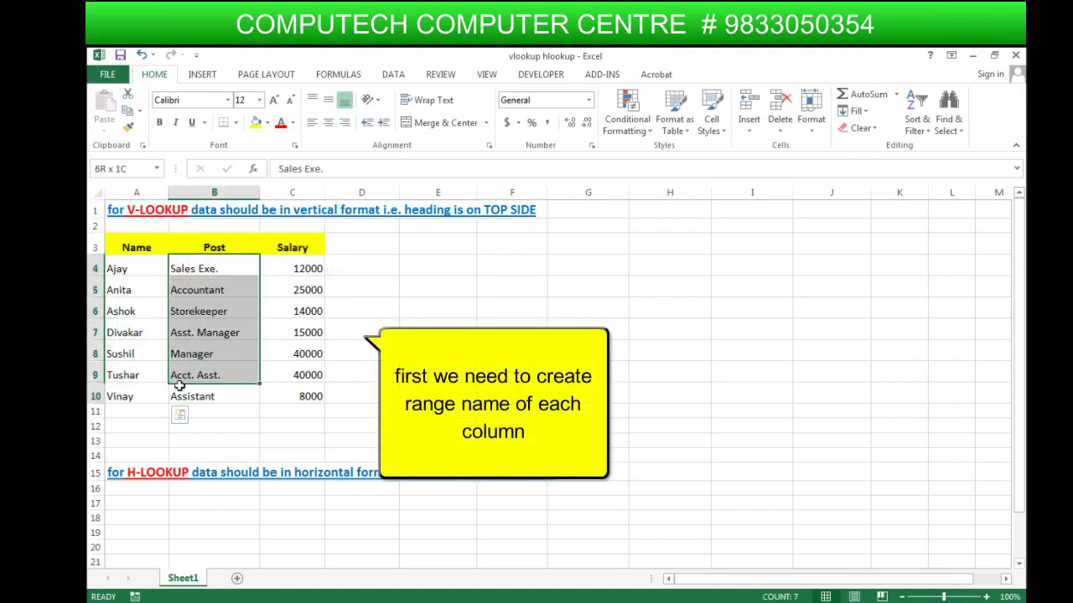
pyautogui.moveTo(132, 247); pyautogui.dragTo(278, 393)
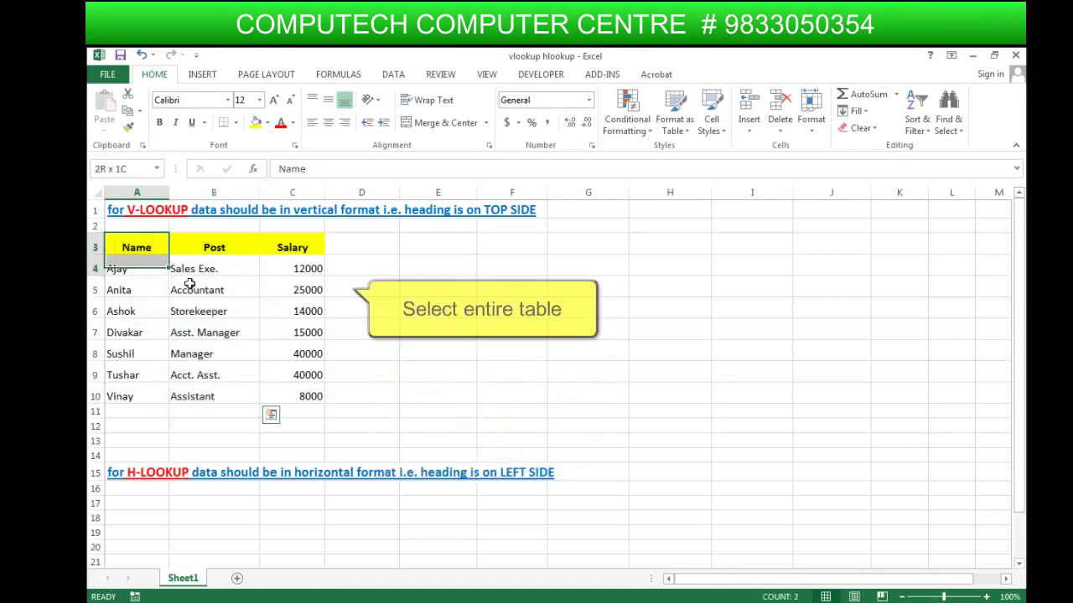
pyautogui.click(347, 73)
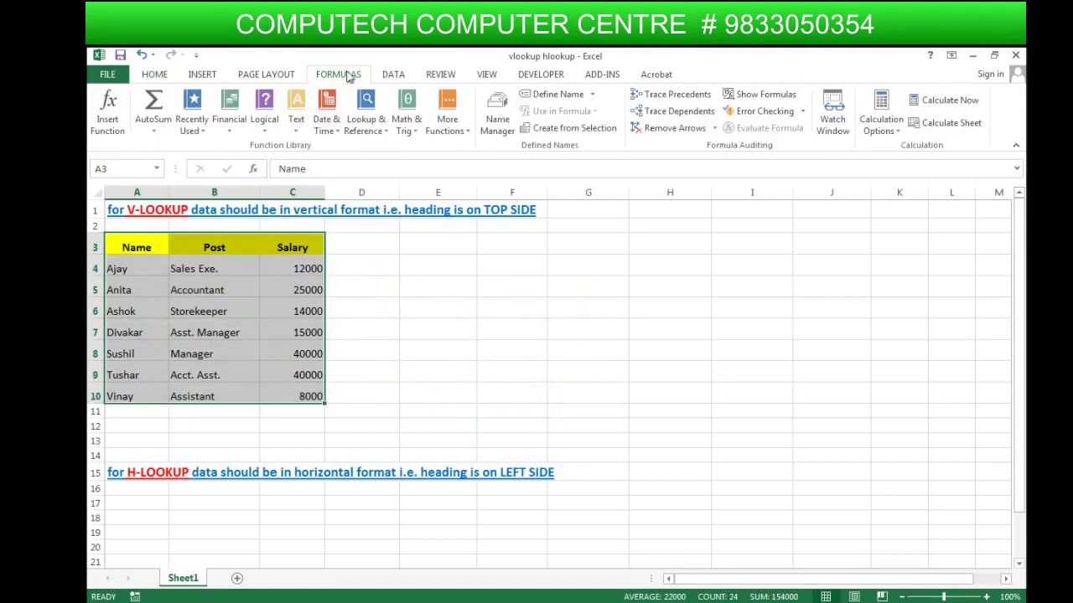
pyautogui.click(582, 130)
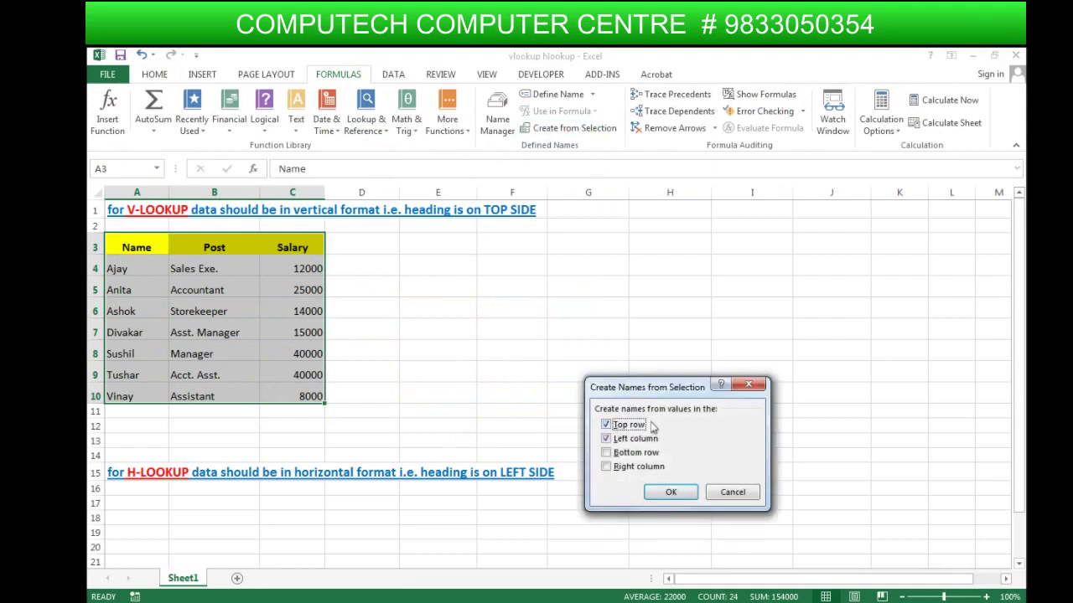
pyautogui.click(625, 439)
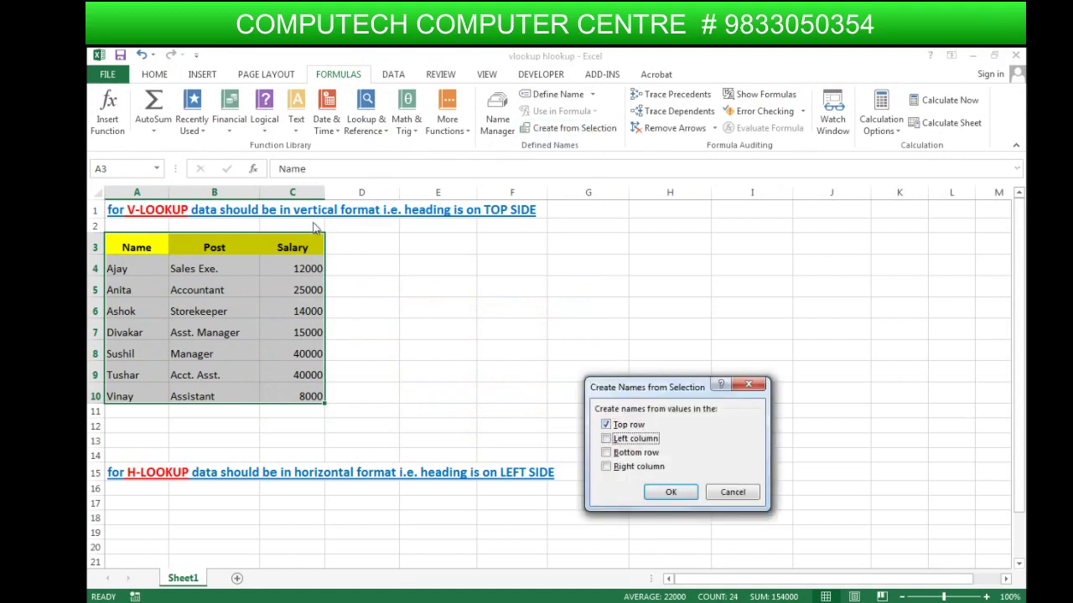
pyautogui.click(670, 493)
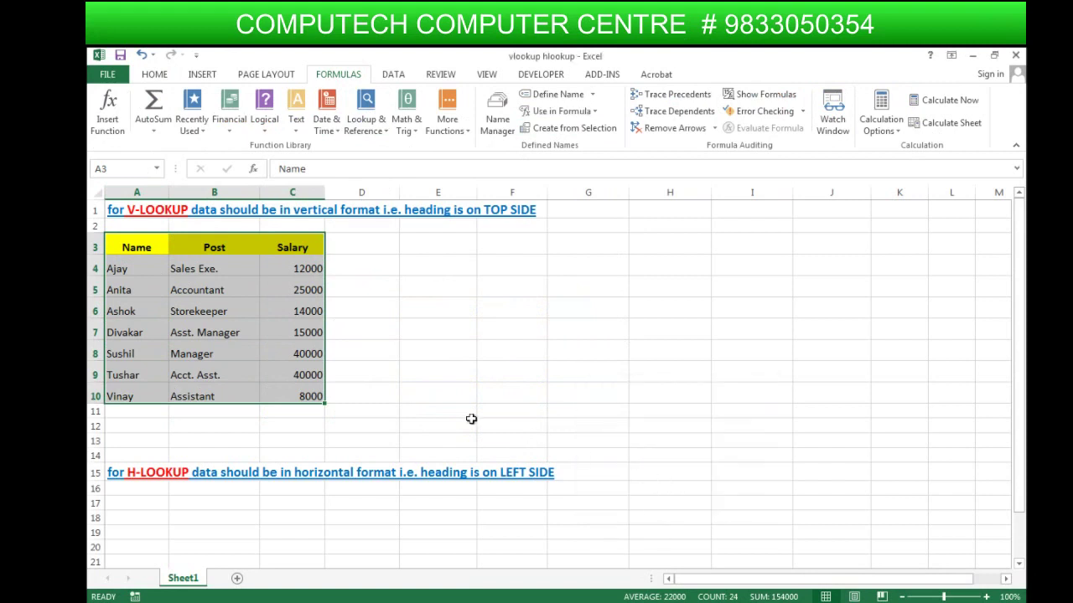
# Select each column to confirm the Name, Salary and Post range names.
pyautogui.moveTo(117, 269); pyautogui.dragTo(122, 395)
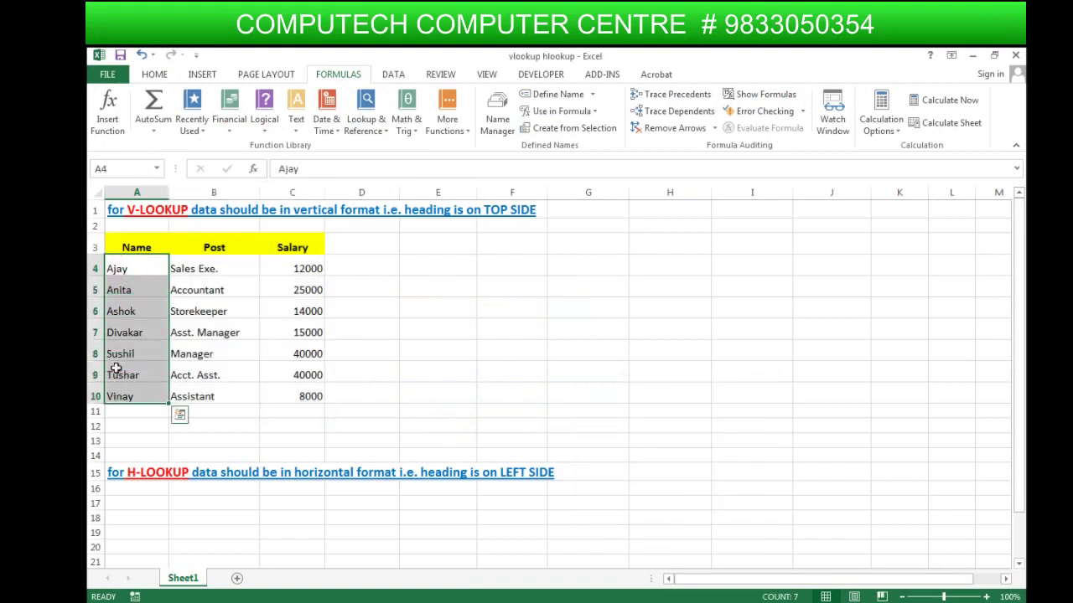
pyautogui.moveTo(266, 270); pyautogui.dragTo(284, 396)
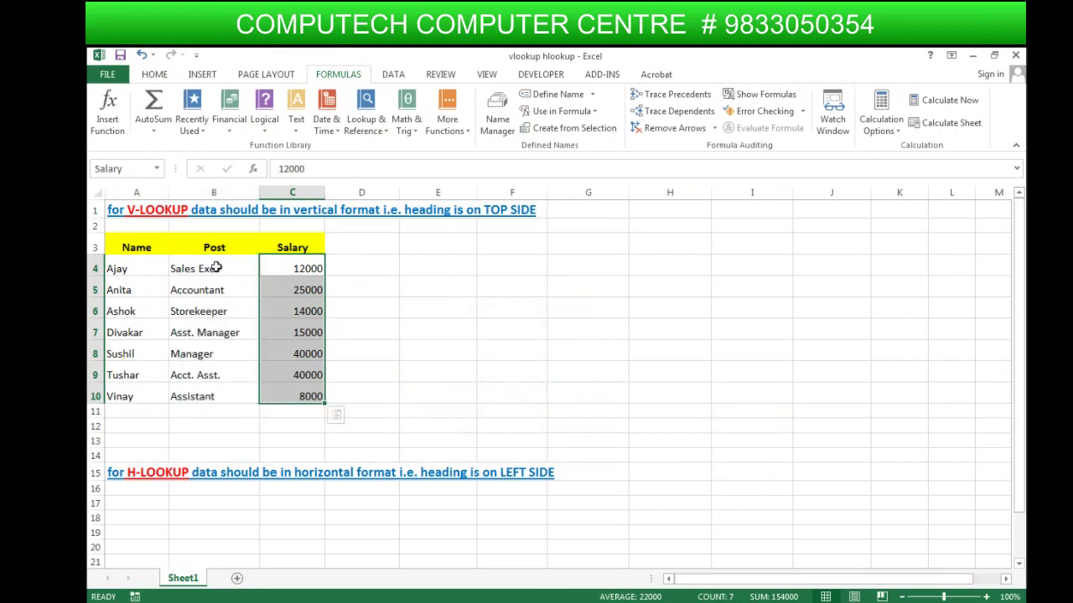
pyautogui.moveTo(185, 268); pyautogui.dragTo(201, 391)
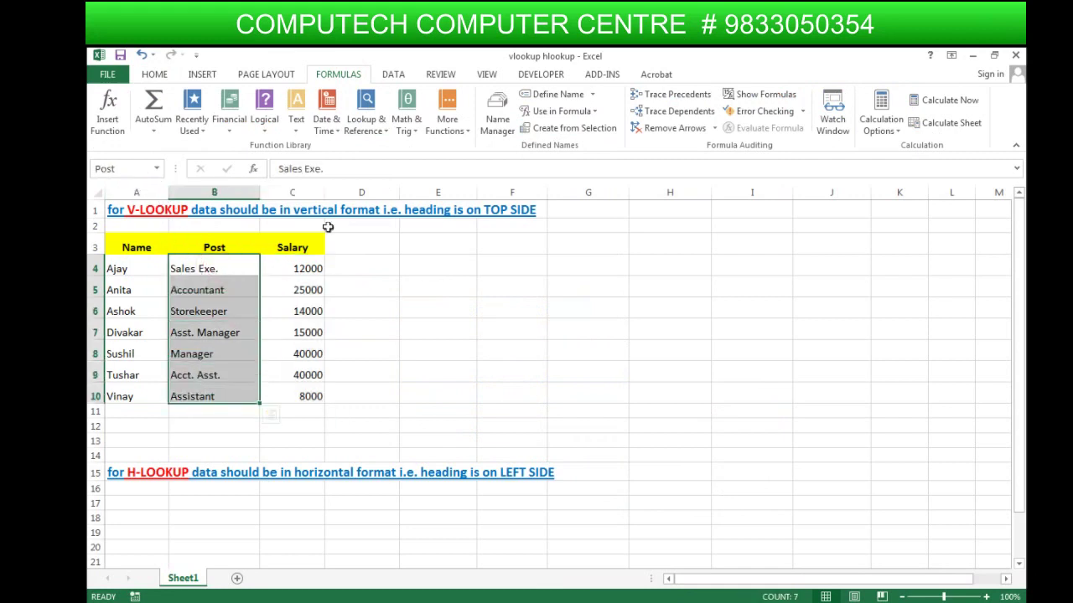
# Enter the heading NAME in G3 and SALARY in H3, then move to G4 and H4.
pyautogui.click(617, 243)
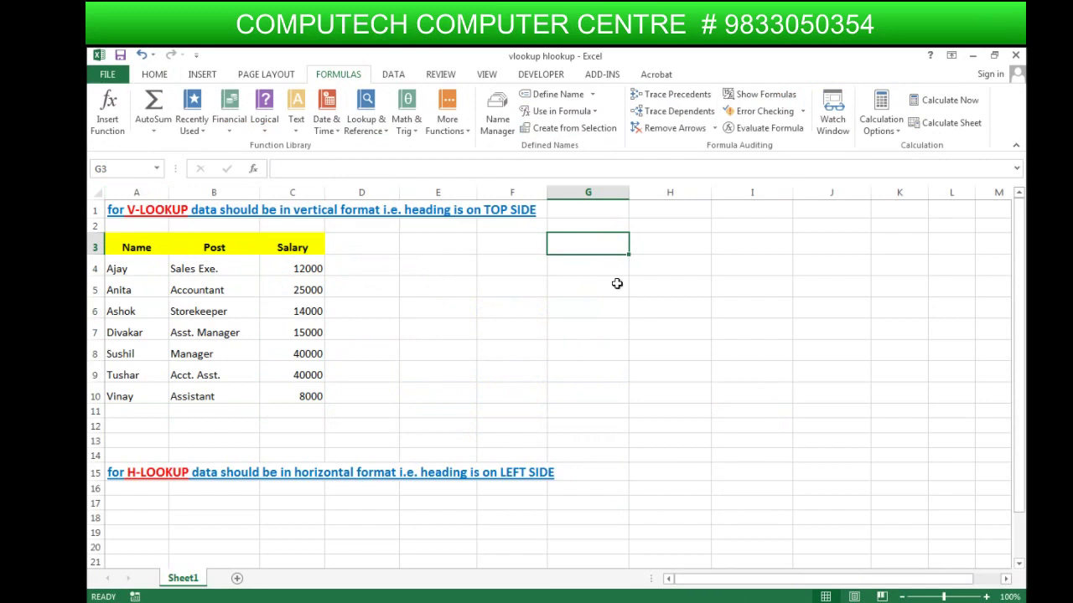
pyautogui.write('name')
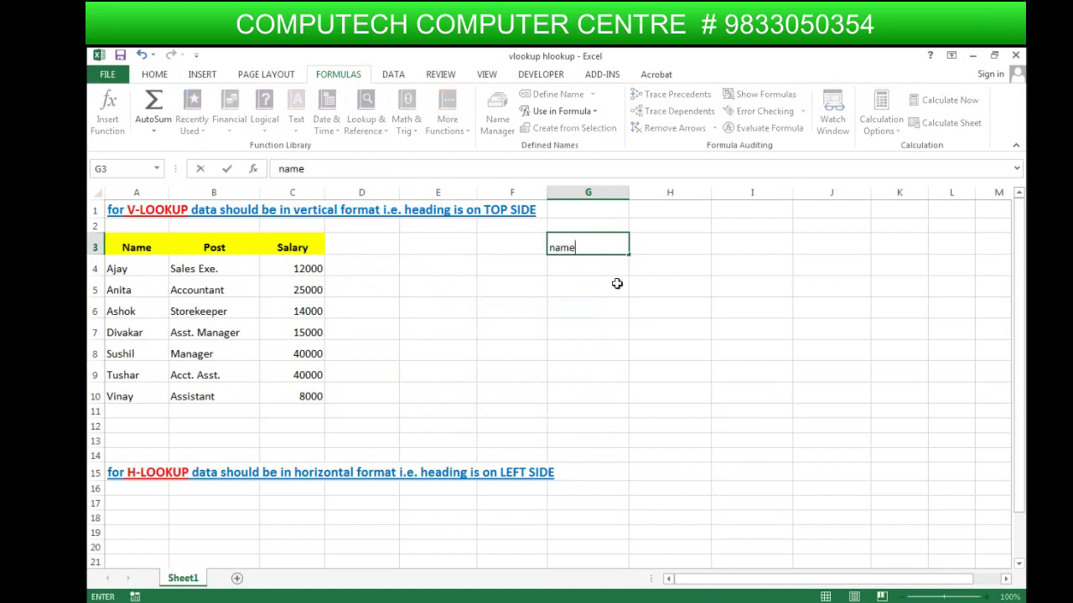
pyautogui.write('NAME')
pyautogui.press('Tab')
pyautogui.write('SA')
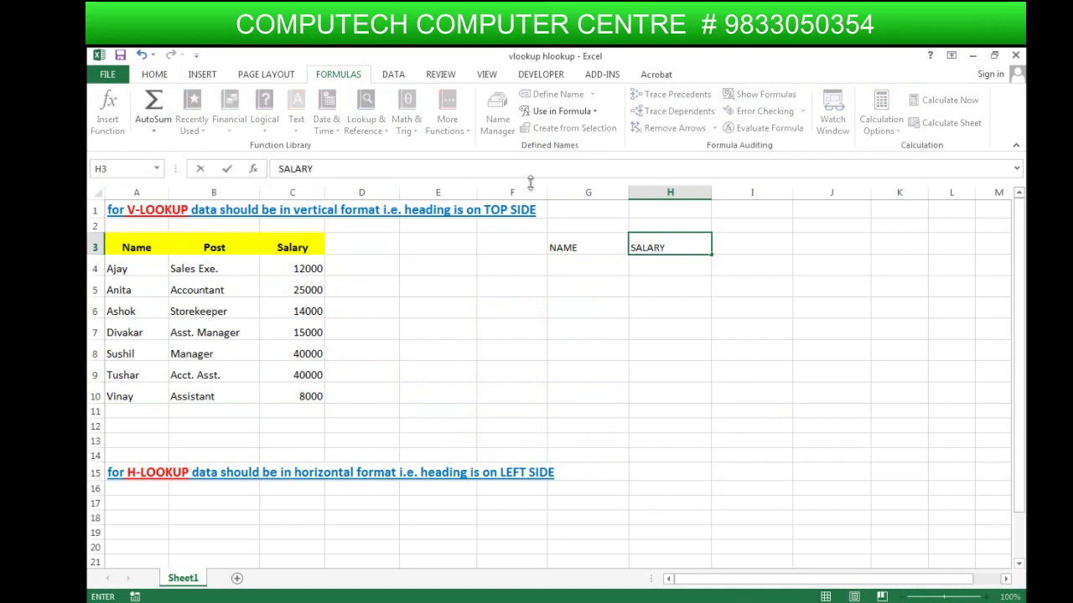
pyautogui.press('Return')
pyautogui.click(598, 266)
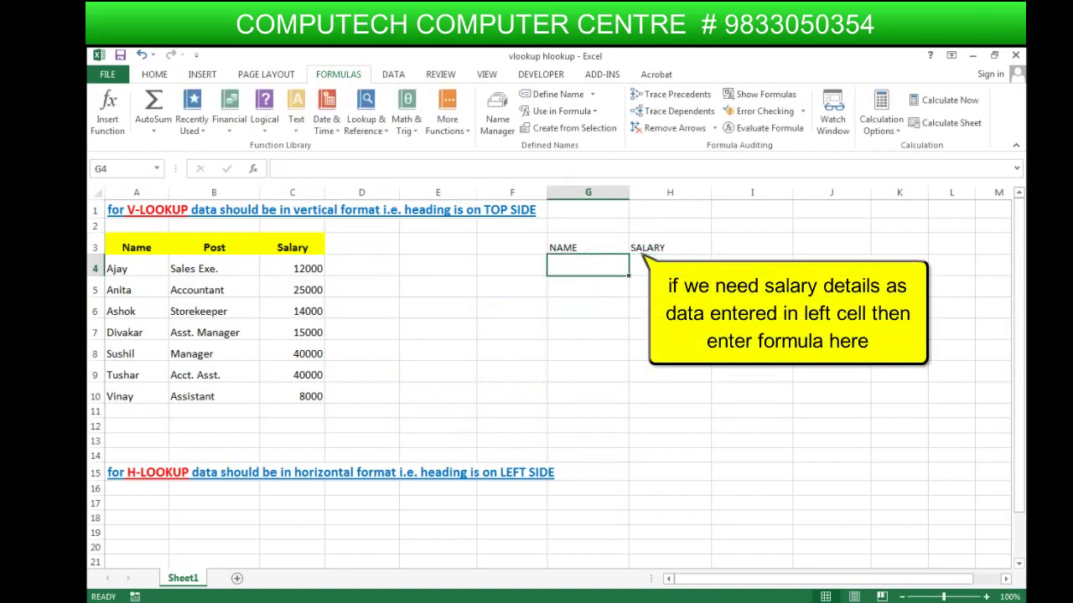
pyautogui.click(638, 267)
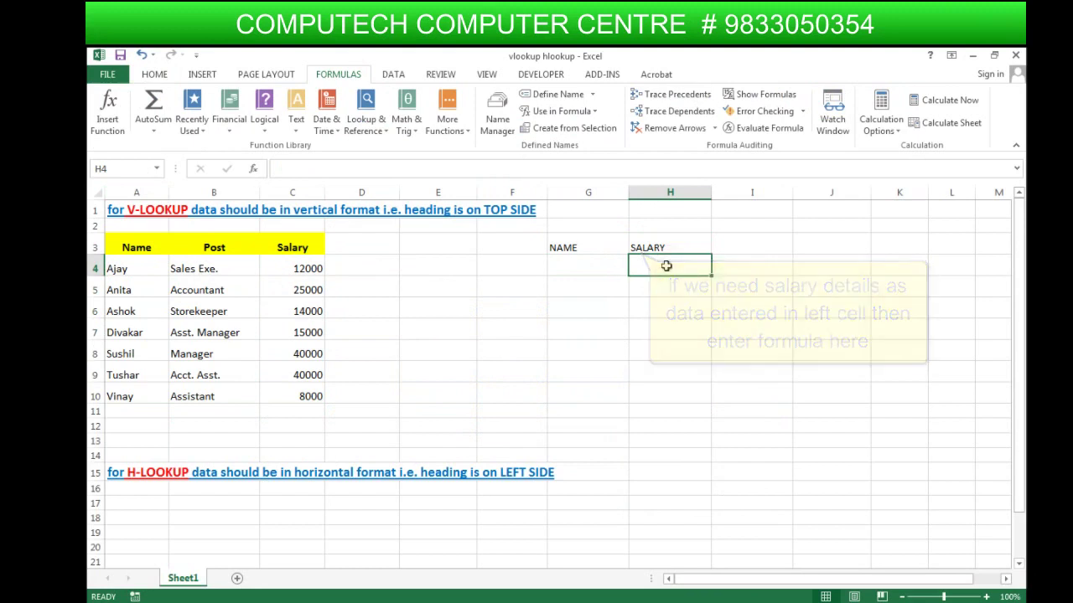
# Enter =VLOOKUP(G4,A3:C10,3,) in H4 as an exact-match salary lookup.
pyautogui.write('=VLOOKUP')
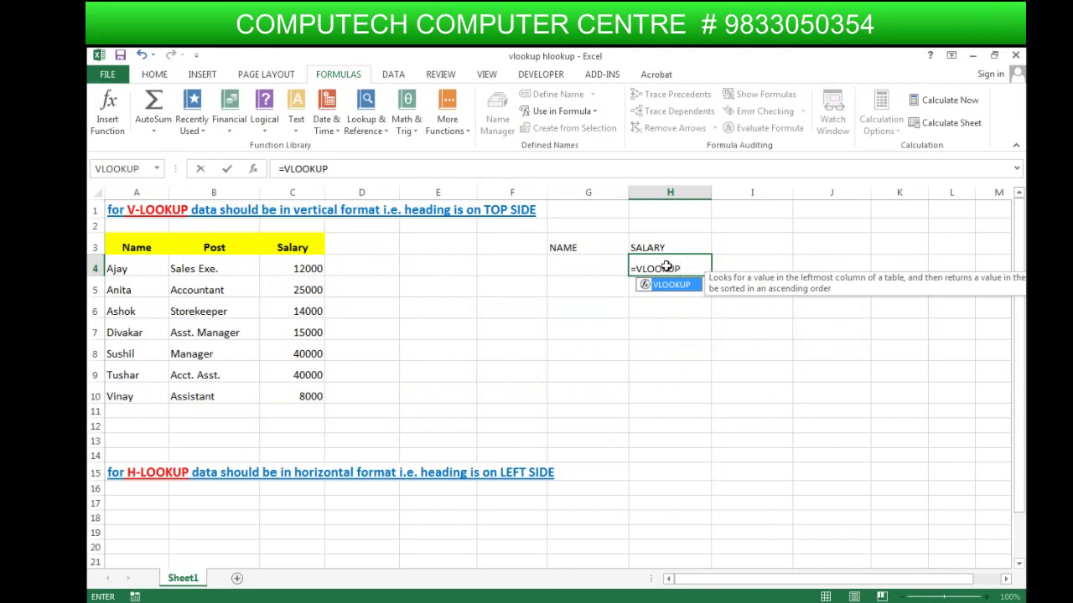
pyautogui.write('(')
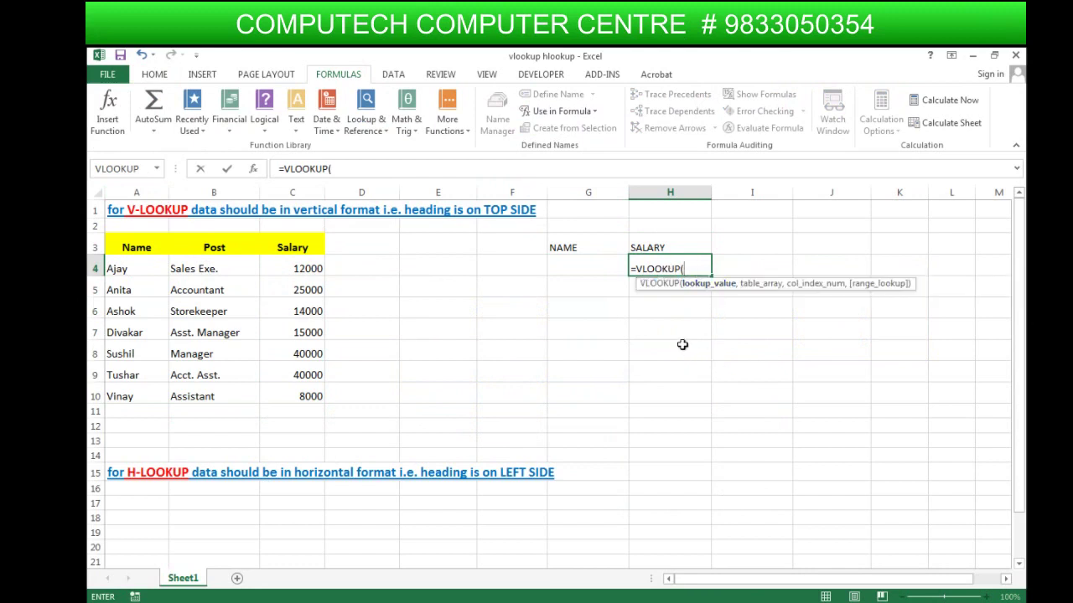
pyautogui.click(584, 268)
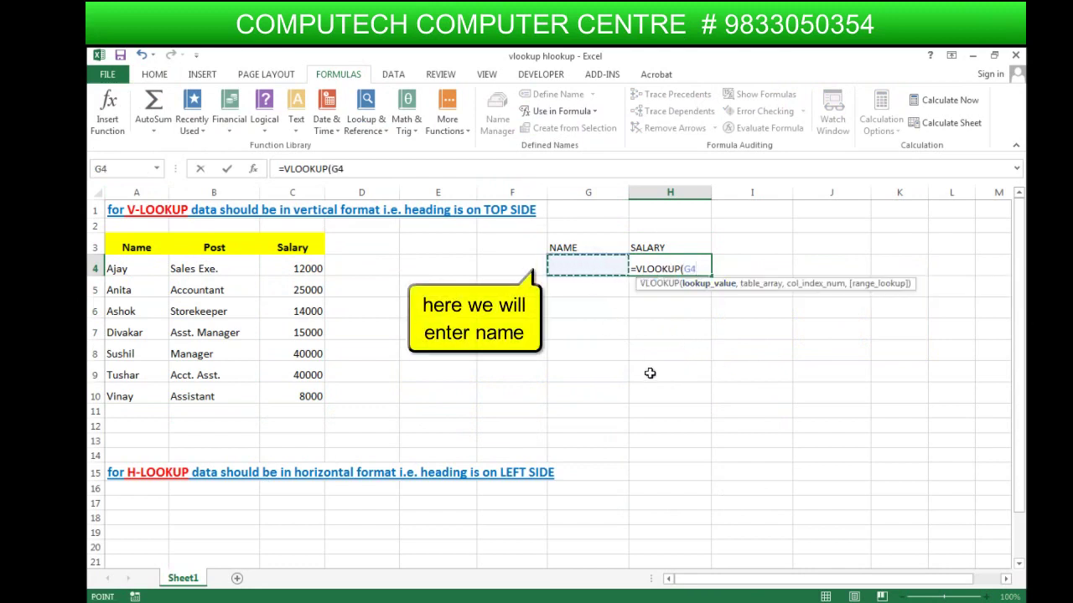
pyautogui.write(',')
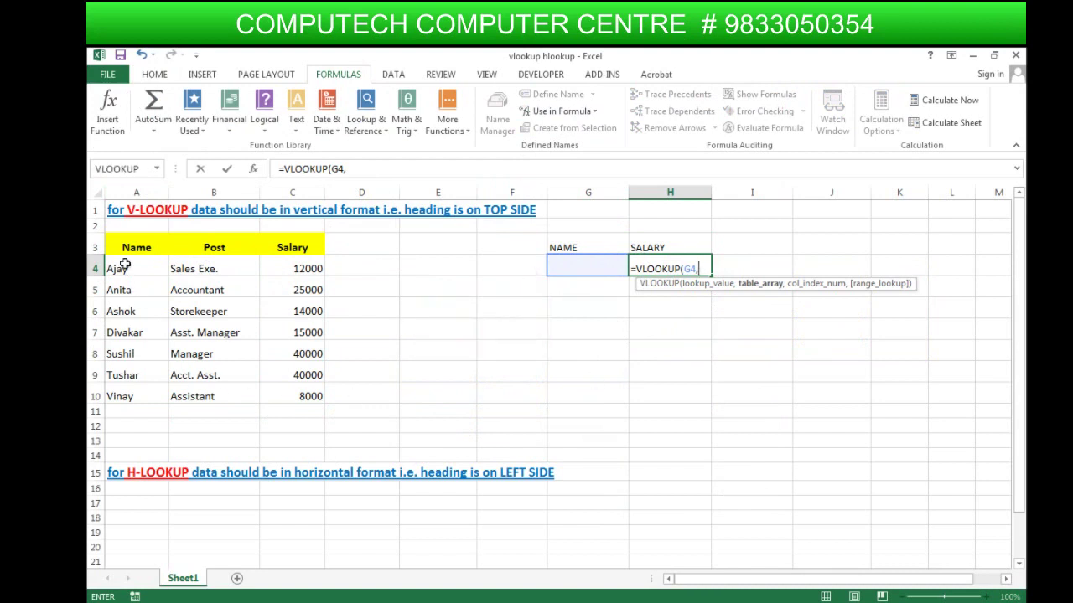
pyautogui.moveTo(117, 247); pyautogui.dragTo(309, 395)
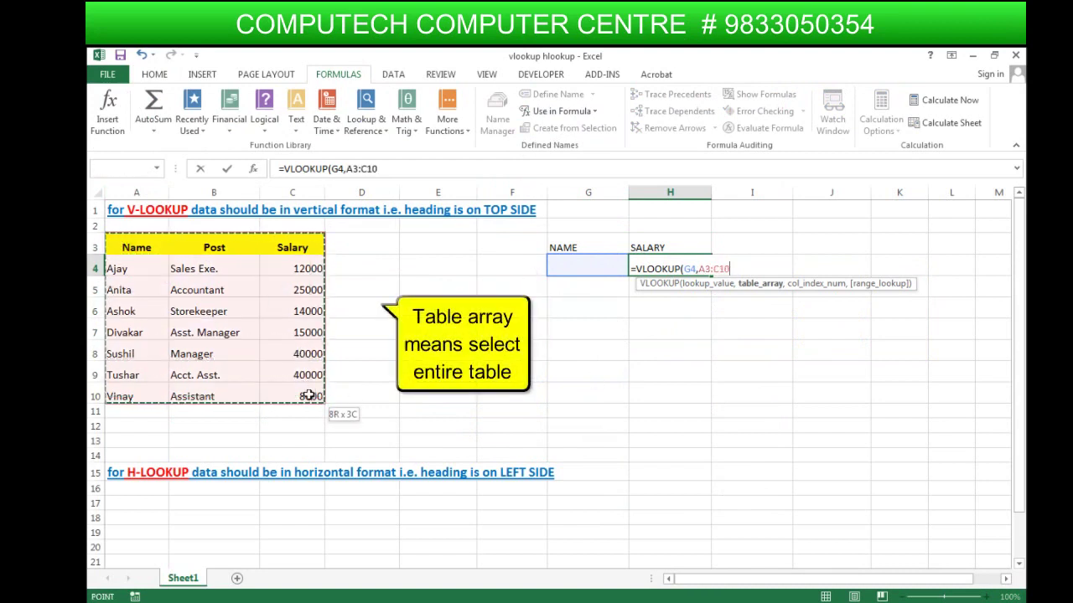
pyautogui.write(',3')
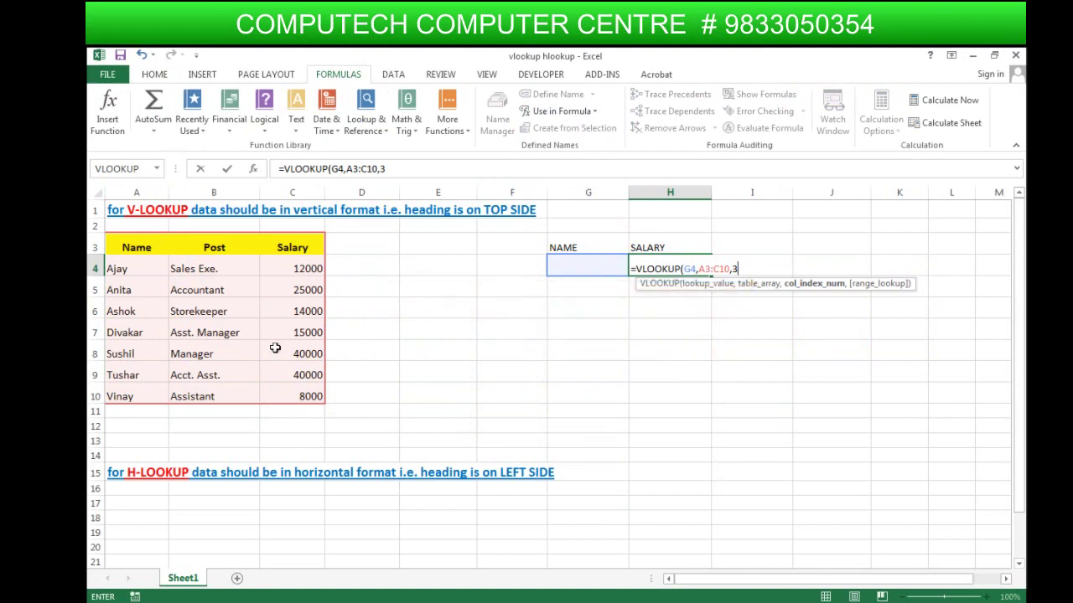
pyautogui.write(',')
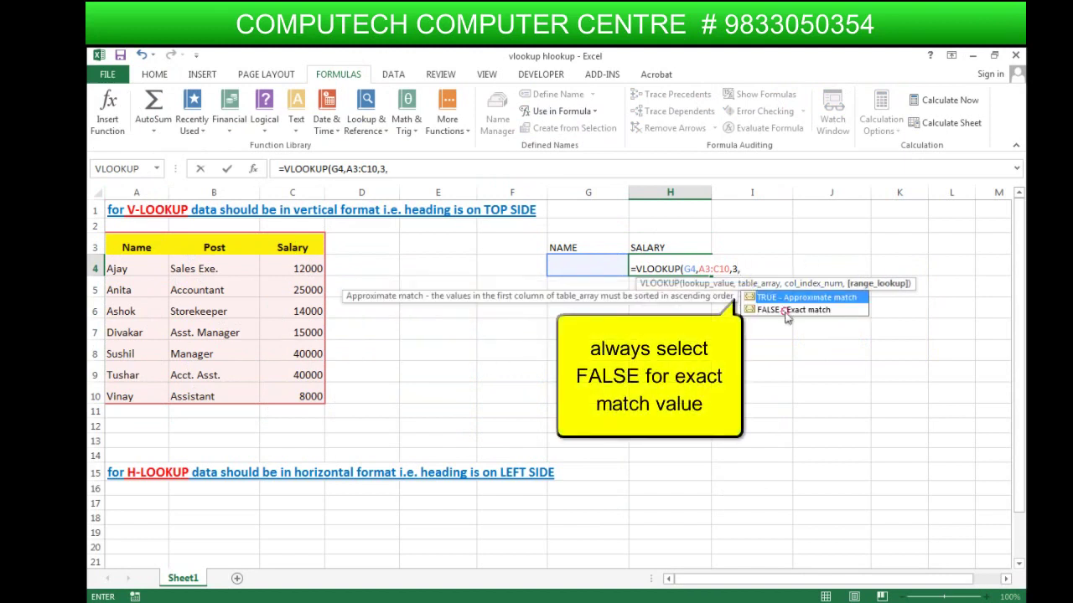
pyautogui.click(828, 312)
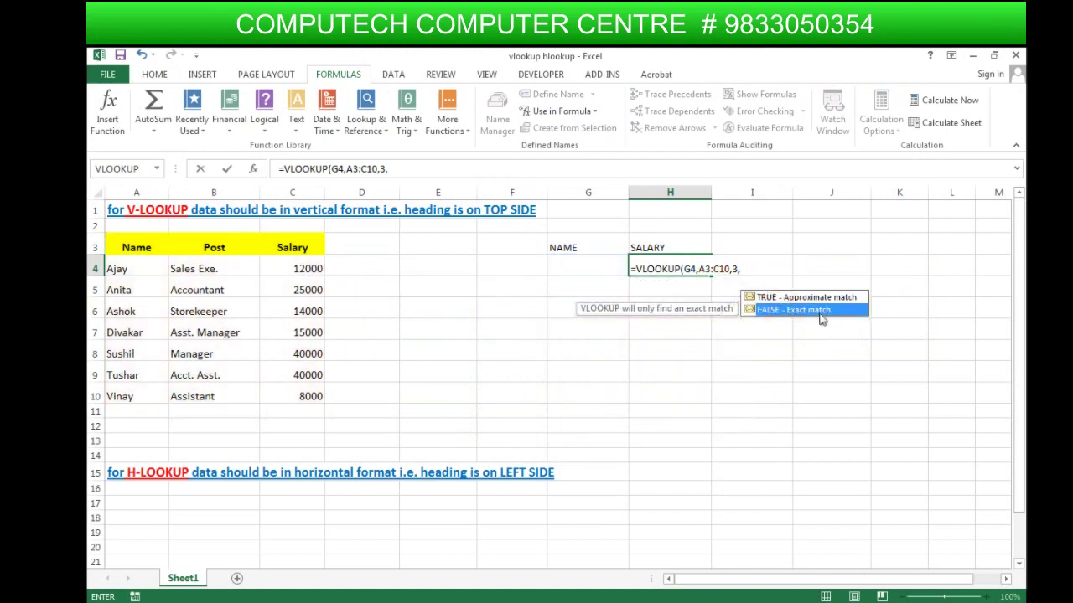
pyautogui.press('Return')
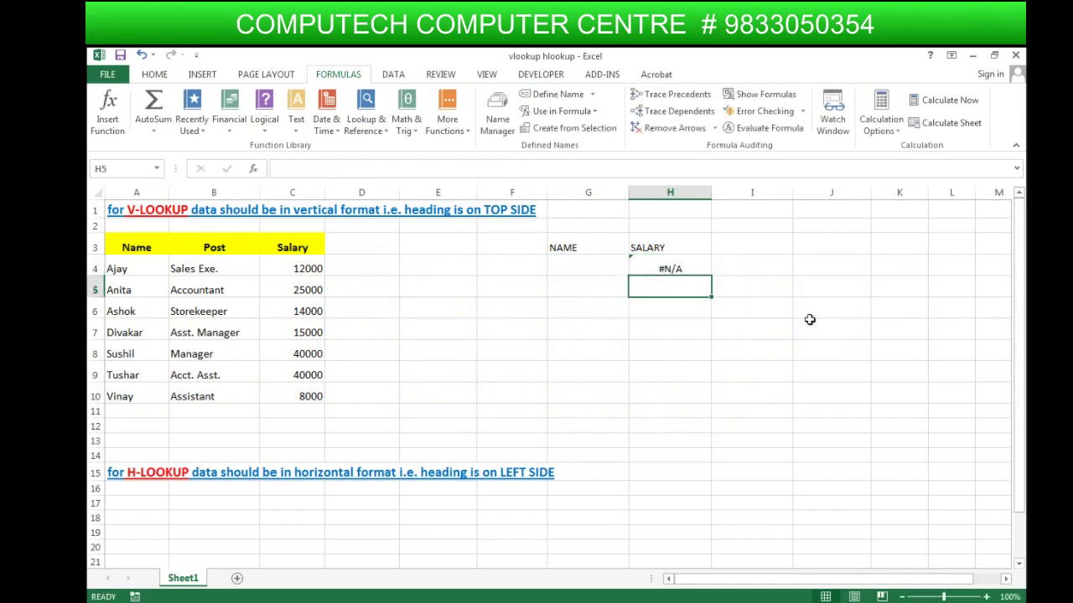
# Look up SUSHIL in G4, compare against his table row, then look up ANITA.
pyautogui.click(591, 273)
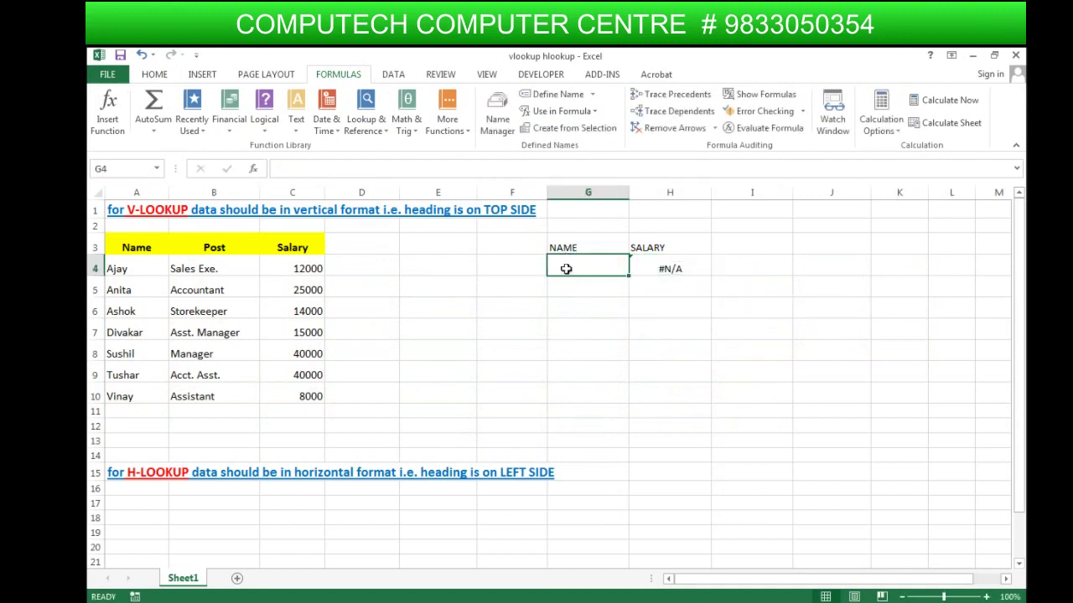
pyautogui.write('SUSHIL')
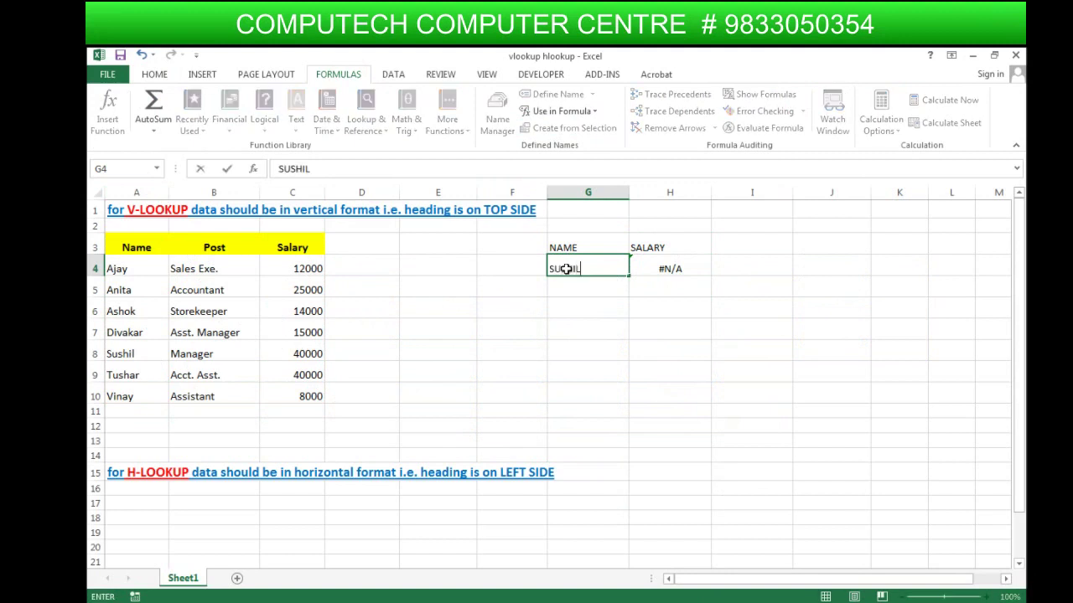
pyautogui.press('Return')
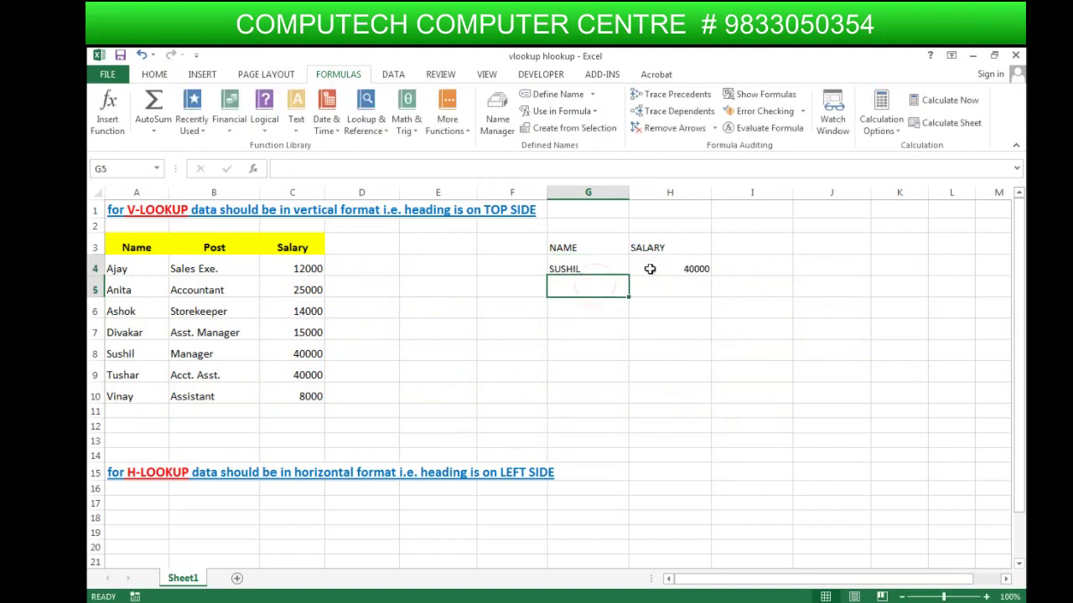
pyautogui.keyDown('shift'); pyautogui.click(650, 266); pyautogui.keyUp('shift')
pyautogui.moveTo(132, 357); pyautogui.dragTo(312, 355)
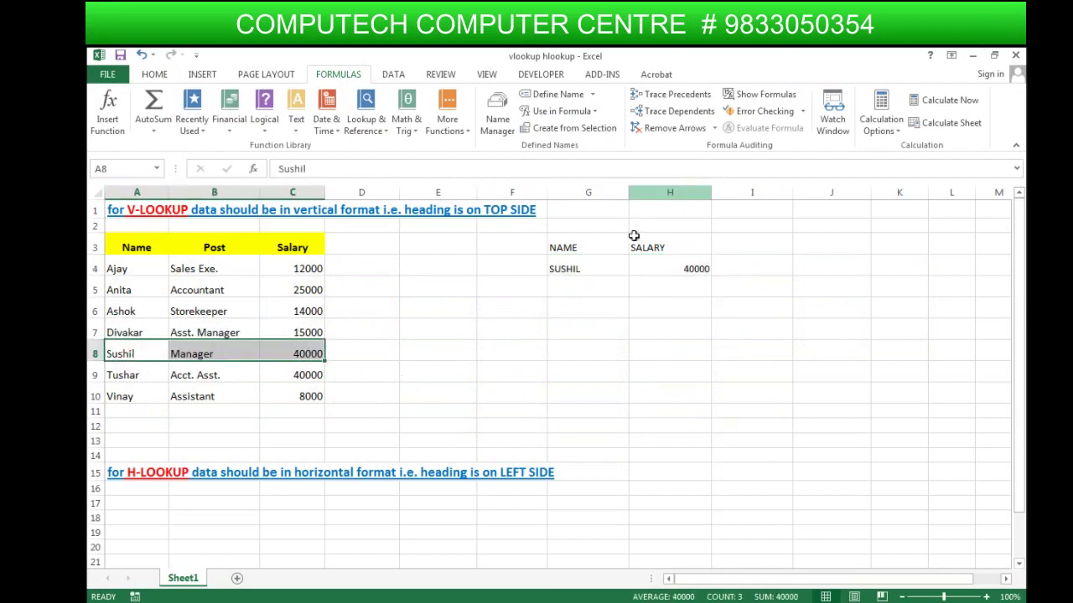
pyautogui.click(579, 274)
pyautogui.write('AN')
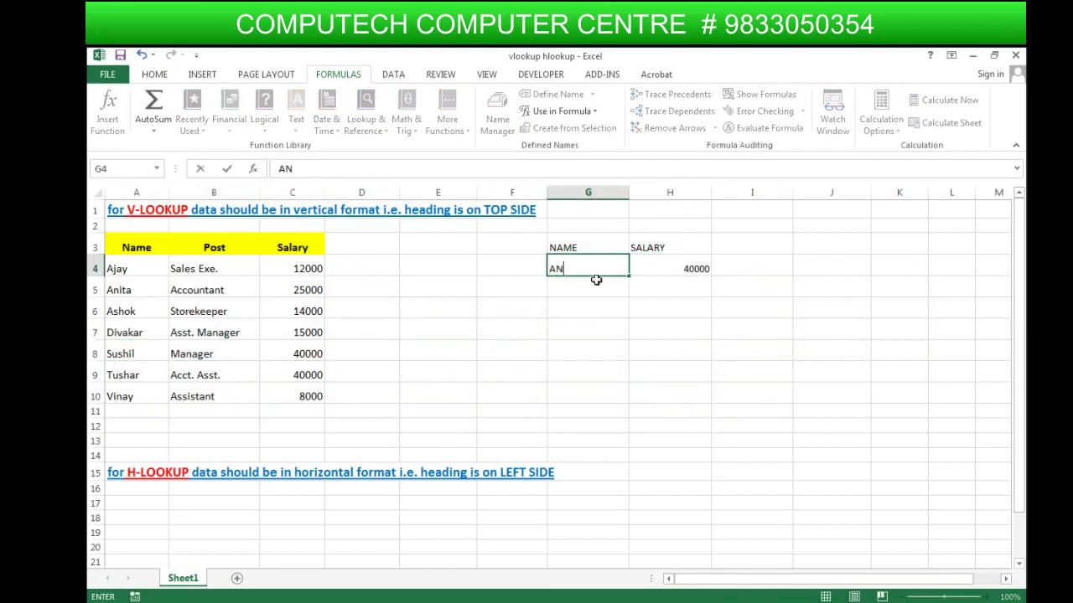
pyautogui.write('ITA')
pyautogui.press('Return')
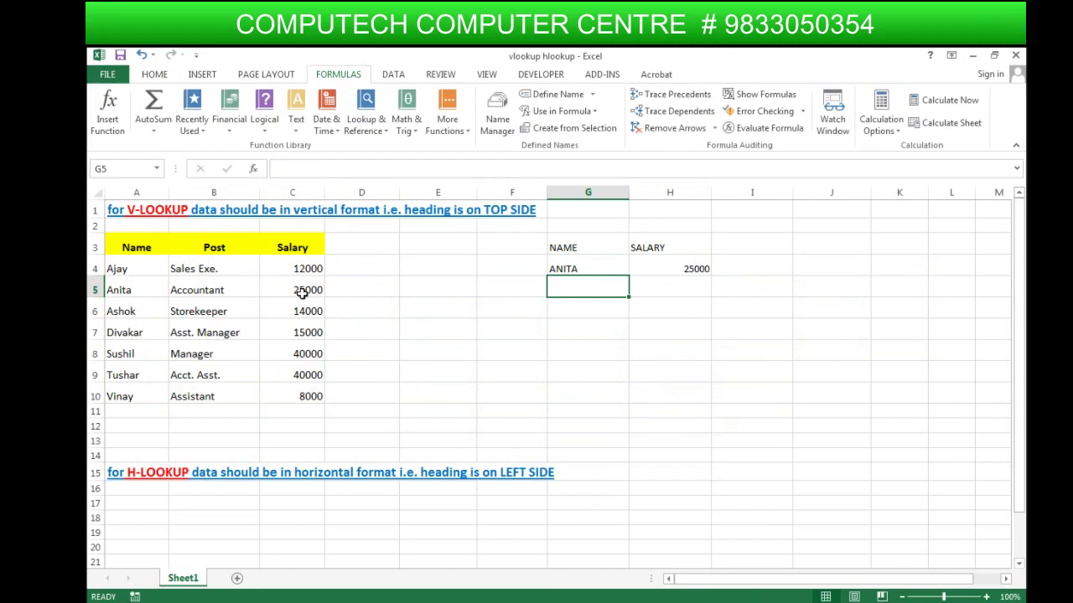
# Change Anita's salary in C5 to 34000 and check that H4 follows.
pyautogui.click(279, 291)
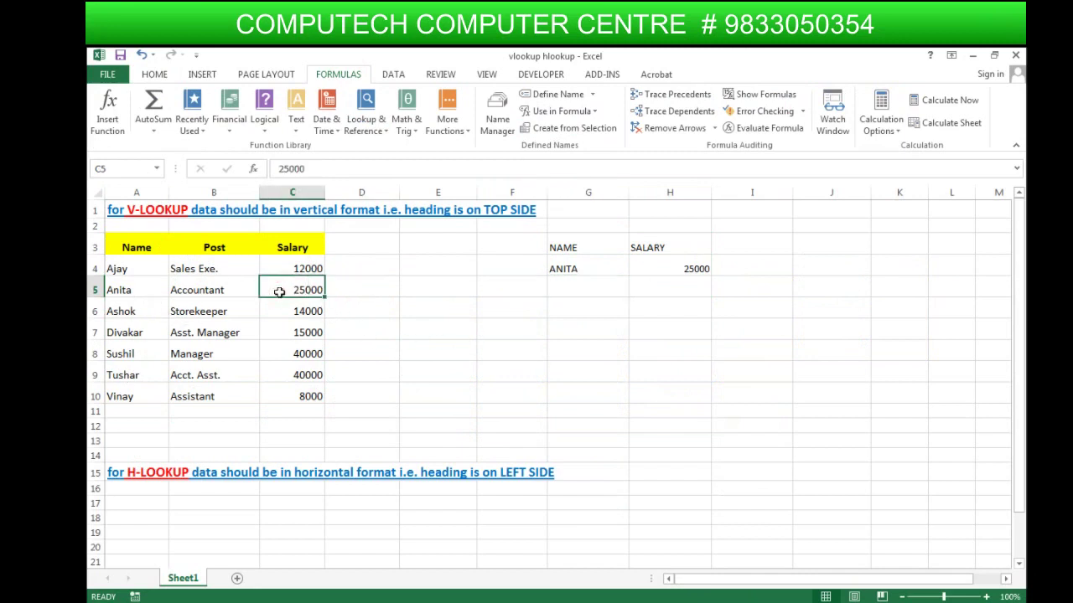
pyautogui.write('34')
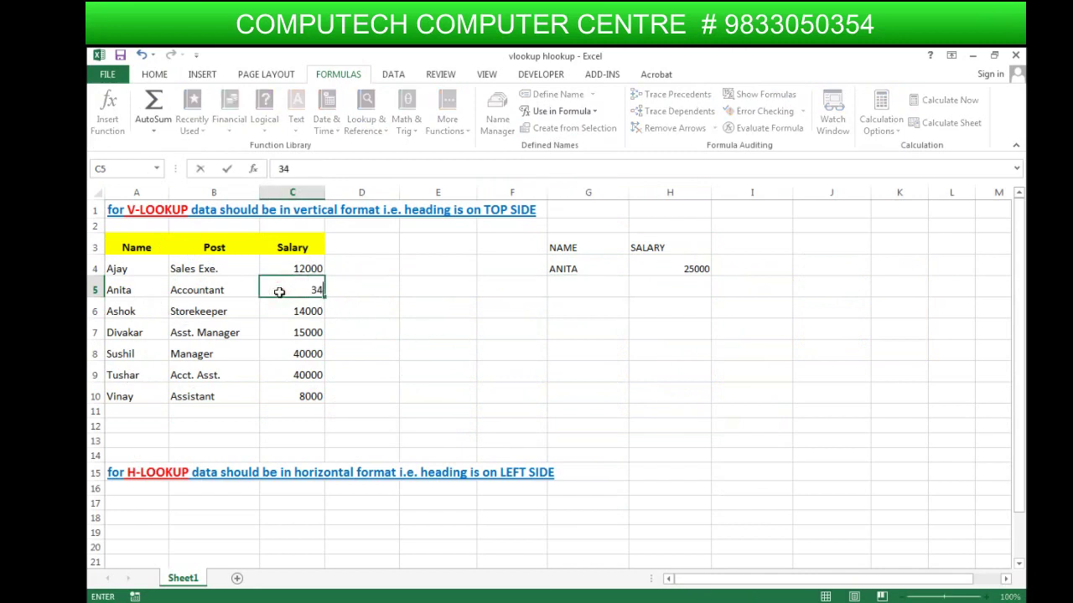
pyautogui.write('000')
pyautogui.press('Return')
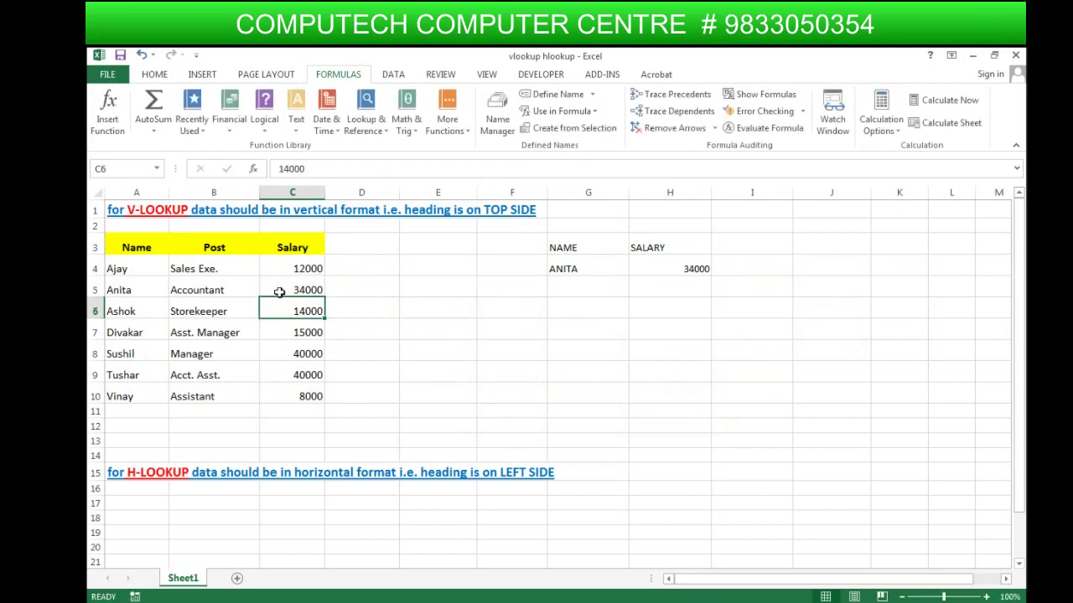
pyautogui.click(653, 265)
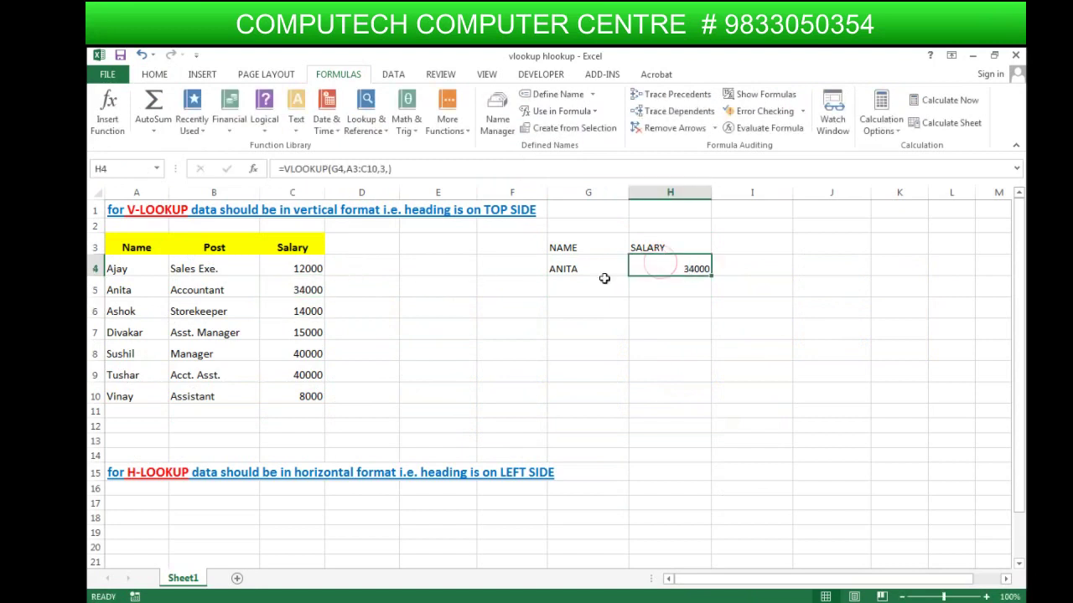
pyautogui.click(300, 287)
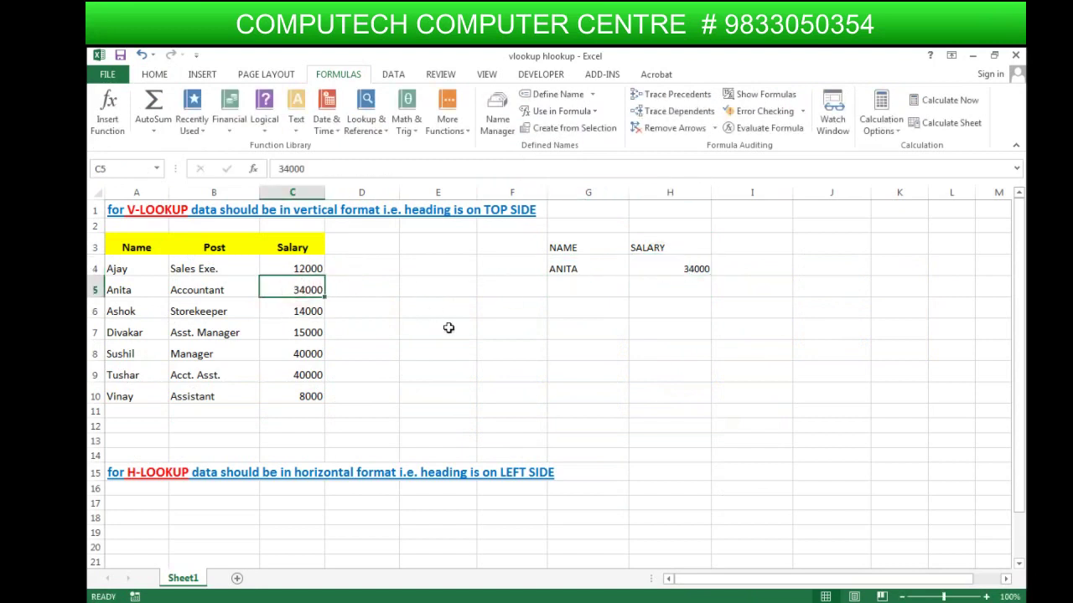
pyautogui.click(595, 275)
# Add a POST heading in cell I3.
pyautogui.click(729, 245)
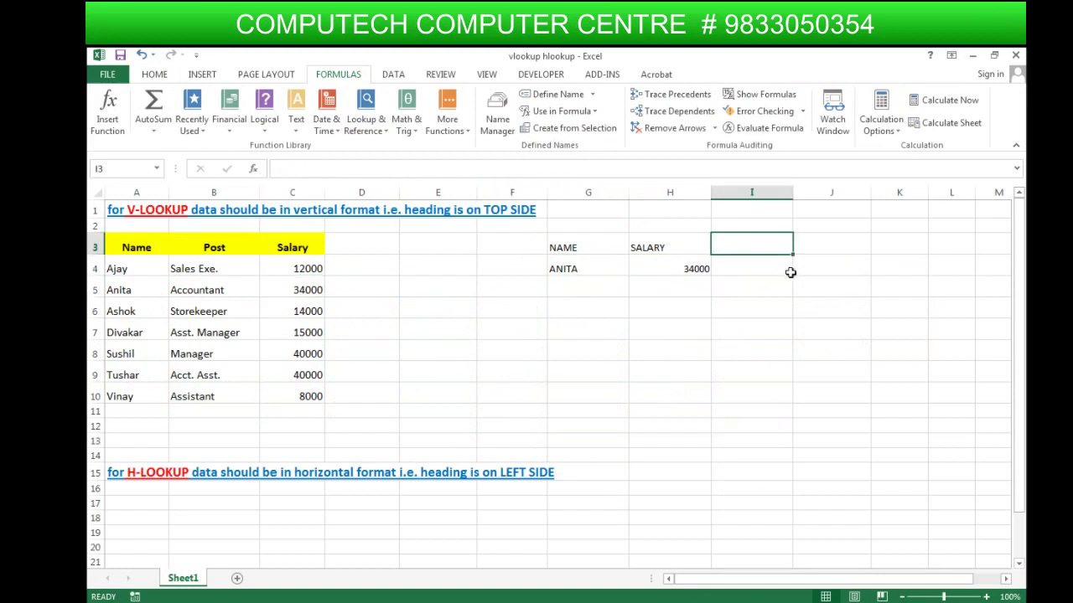
pyautogui.write('POST')
pyautogui.press('Return')
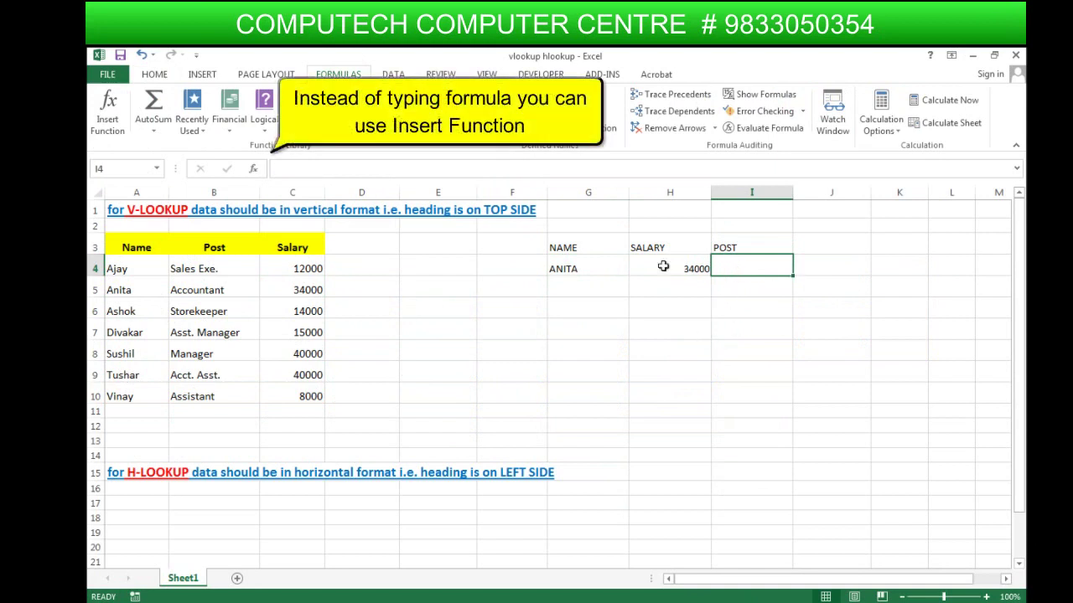
# Start a function in I4 and set the Insert Function category to All.
pyautogui.click(253, 172)
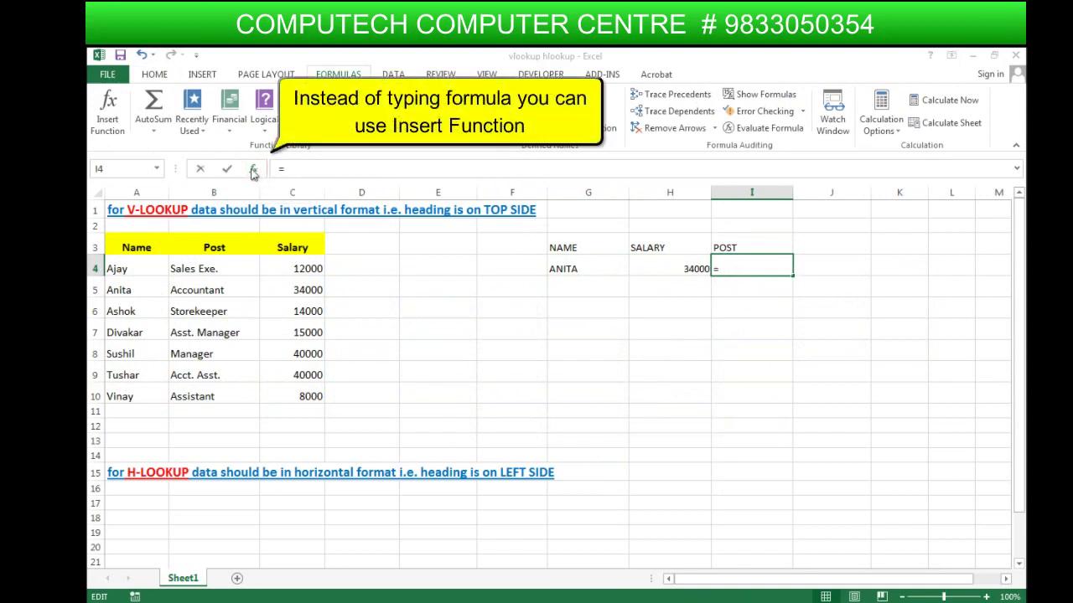
pyautogui.click(689, 382)
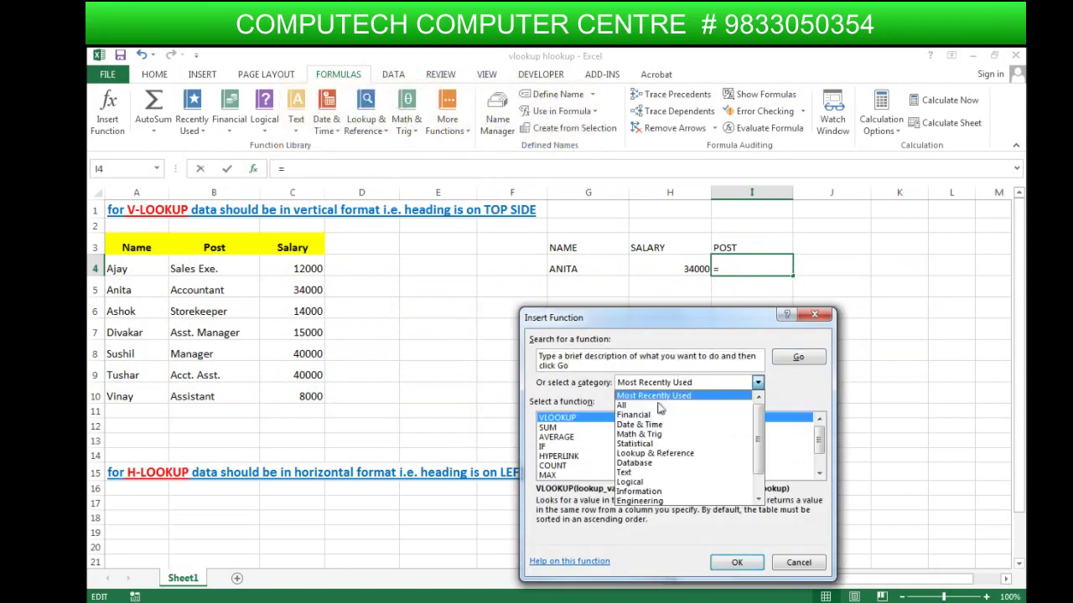
pyautogui.click(642, 416)
pyautogui.click(658, 385)
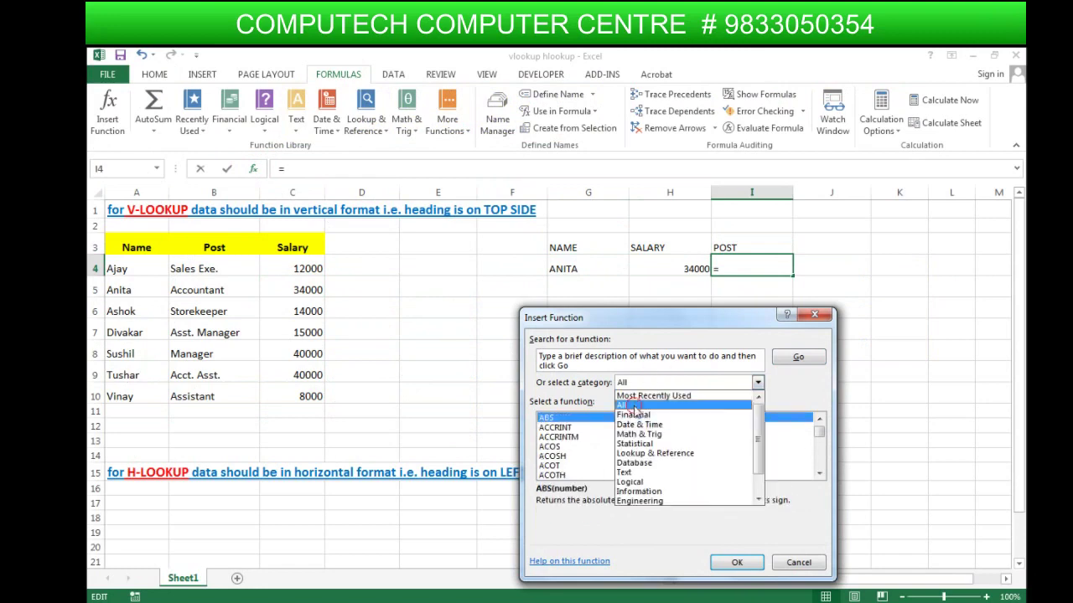
pyautogui.click(637, 400)
pyautogui.click(554, 438)
# Choose VLOOKUP from the function list and confirm it.
pyautogui.press('v')
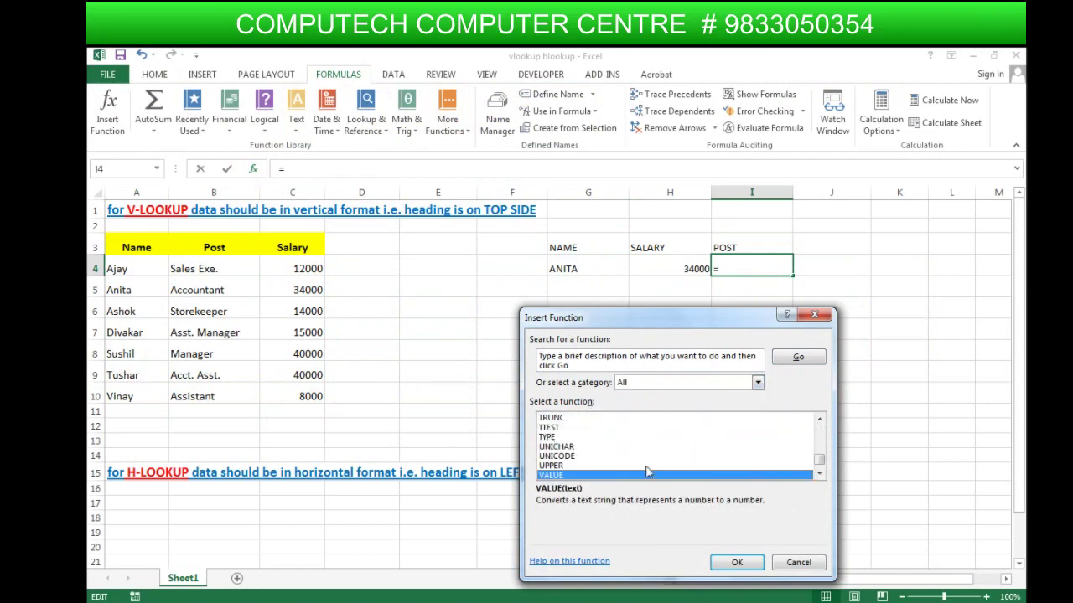
pyautogui.click(819, 474)
pyautogui.click(819, 475)
pyautogui.click(819, 474)
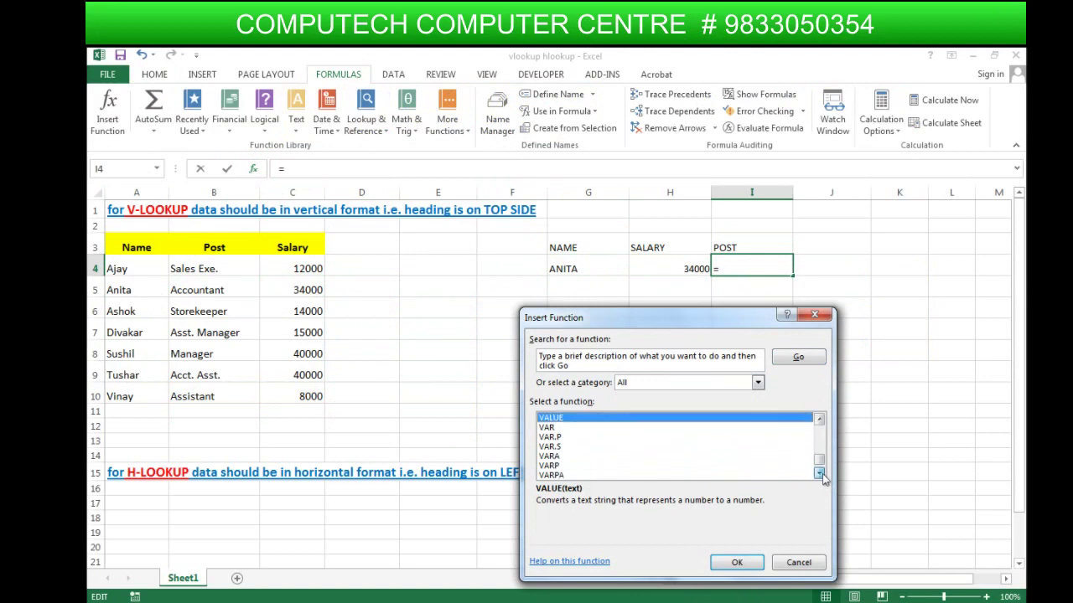
pyautogui.click(819, 475)
pyautogui.click(819, 474)
pyautogui.click(561, 456)
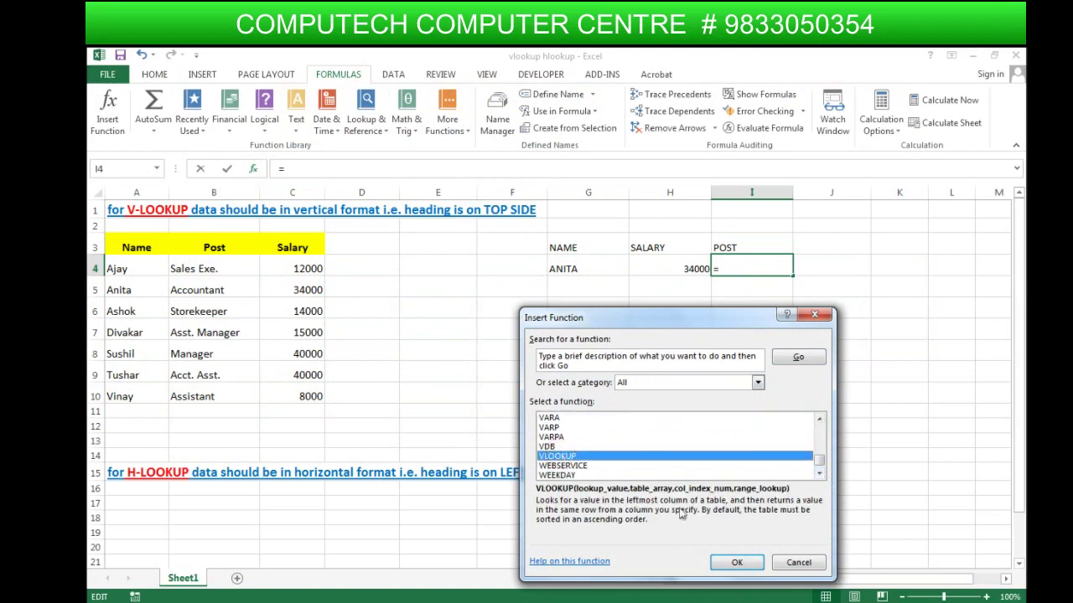
pyautogui.click(726, 561)
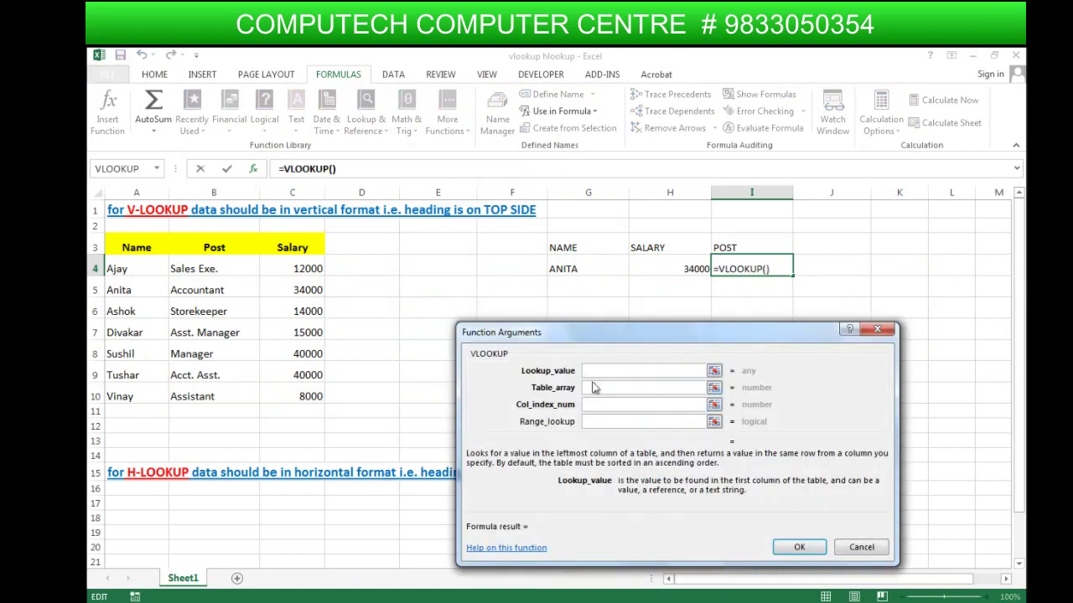
# Set VLOOKUP arguments G4, A3:C10, column 2 and FALSE so I4 shows Accountant.
pyautogui.click(598, 270)
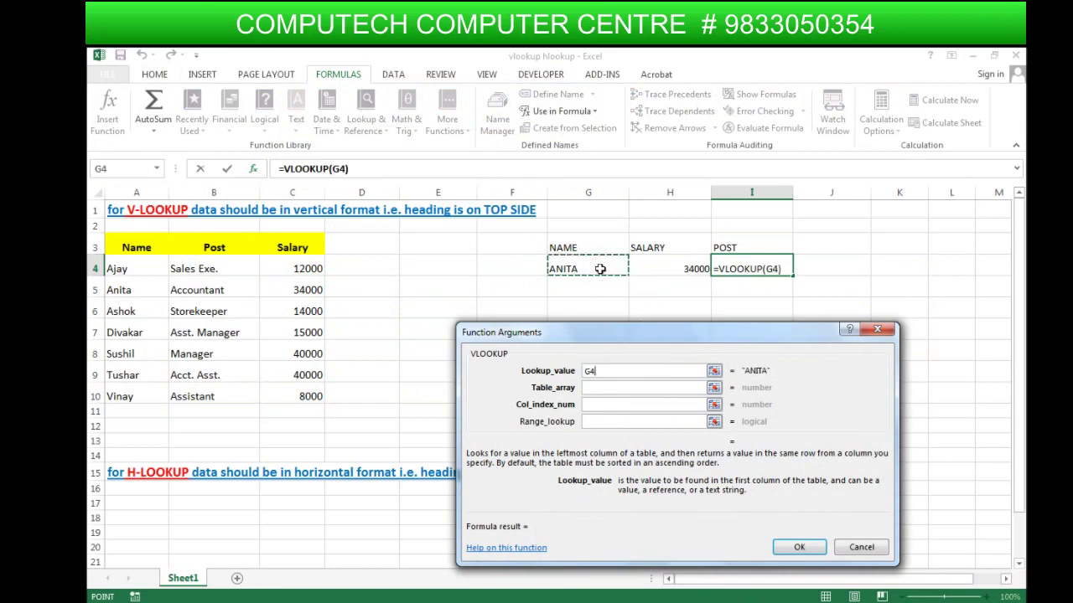
pyautogui.click(590, 387)
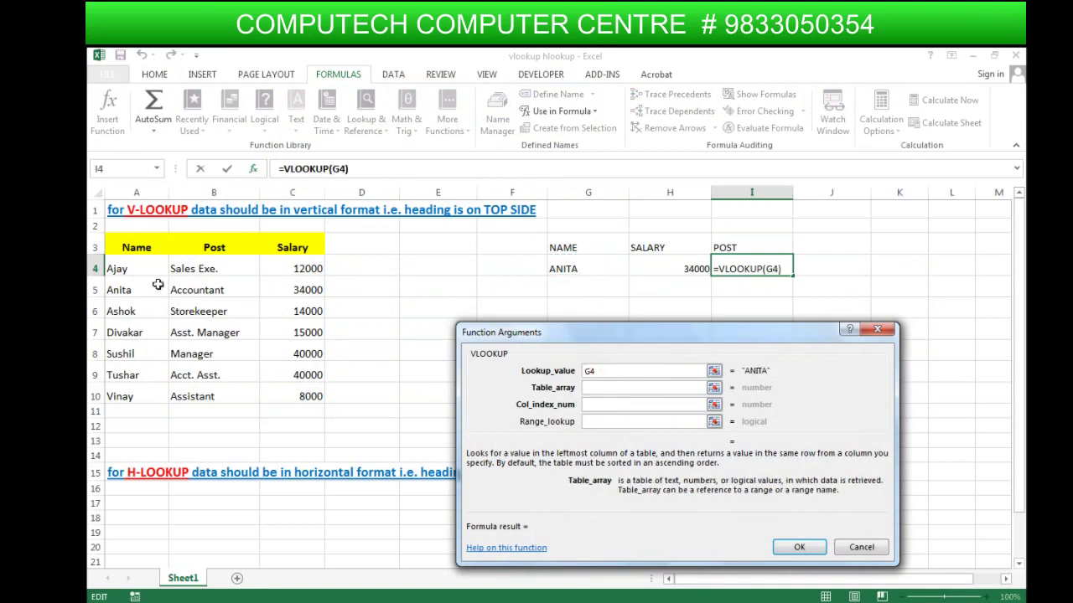
pyautogui.moveTo(141, 245); pyautogui.dragTo(270, 389)
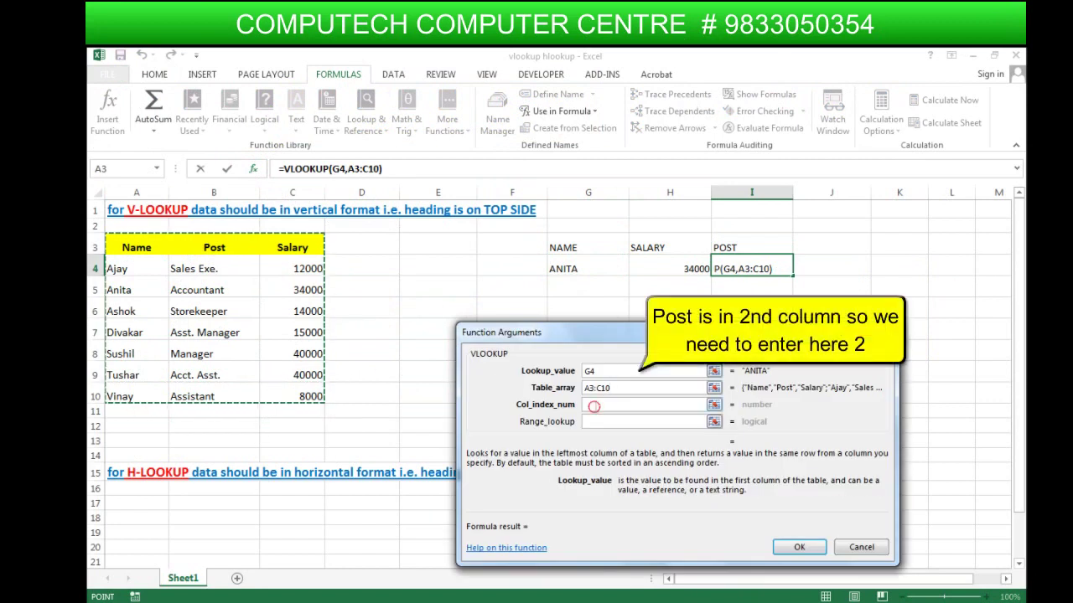
pyautogui.click(596, 406)
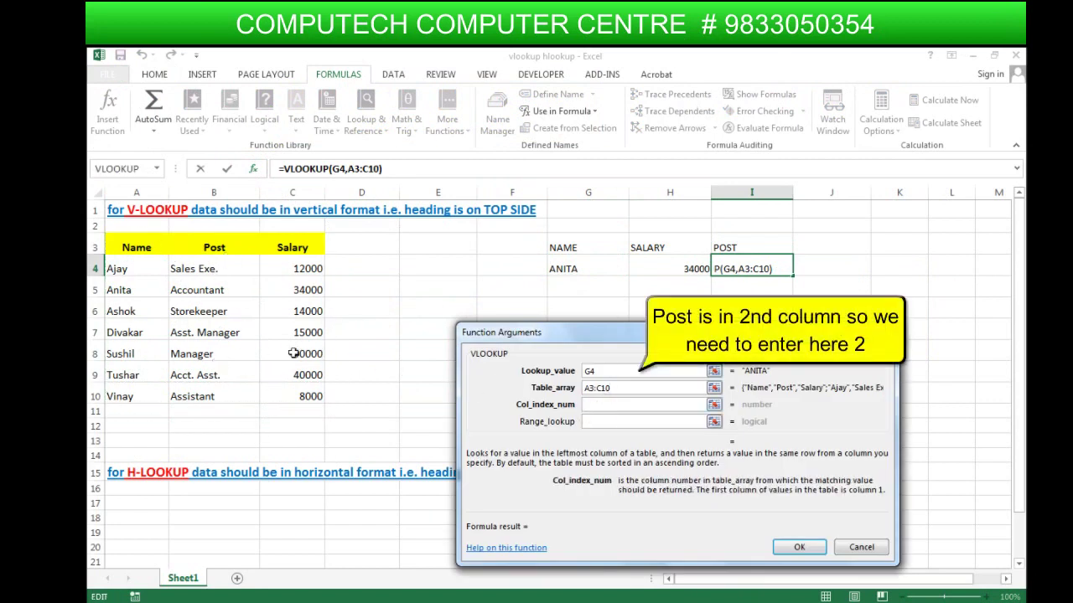
pyautogui.write('2')
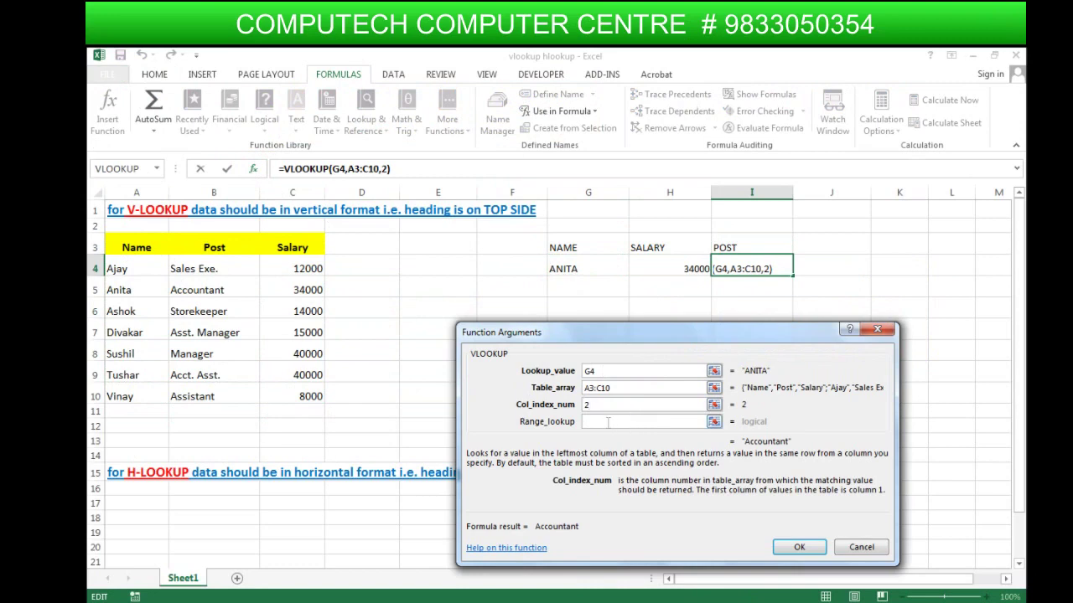
pyautogui.click(608, 422)
pyautogui.write('FALSE')
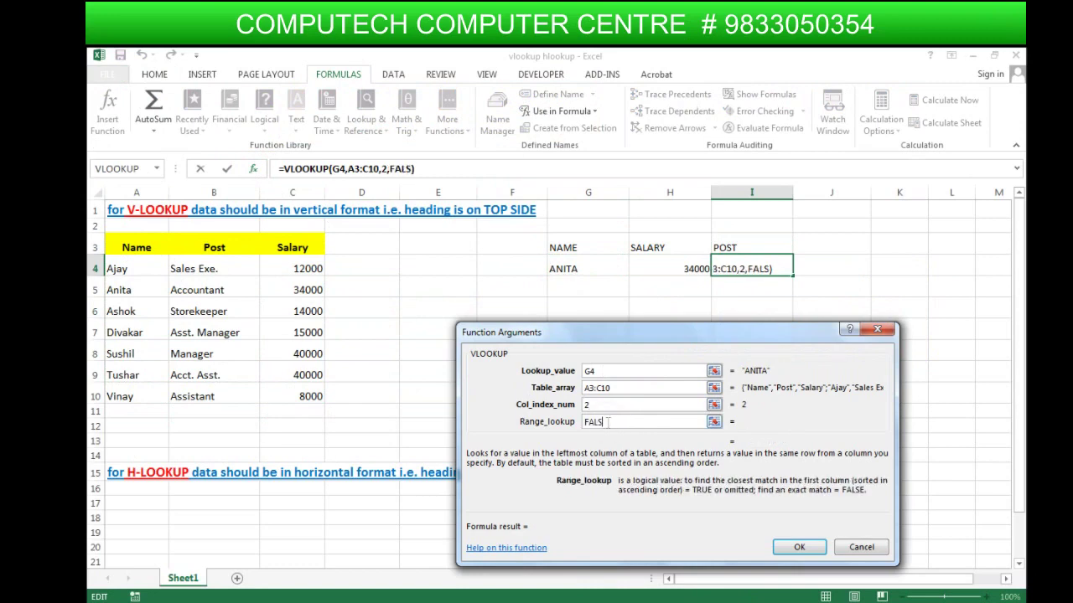
pyautogui.click(791, 548)
pyautogui.moveTo(586, 275); pyautogui.dragTo(750, 269)
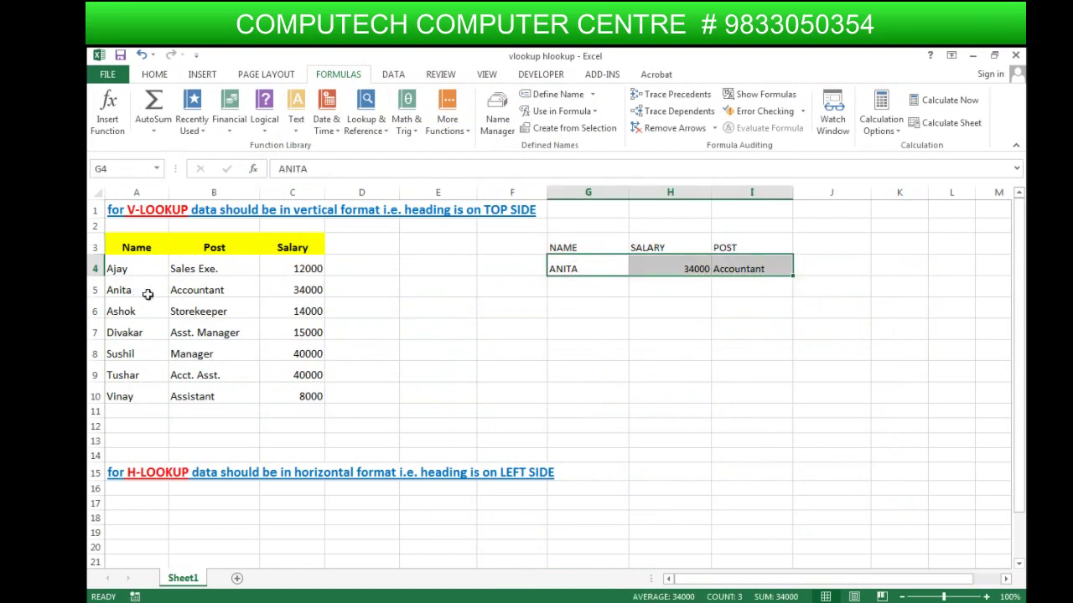
# Enter TUSHAR in G4 so the lookups return 40000 and Acct. Asst.
pyautogui.click(602, 267)
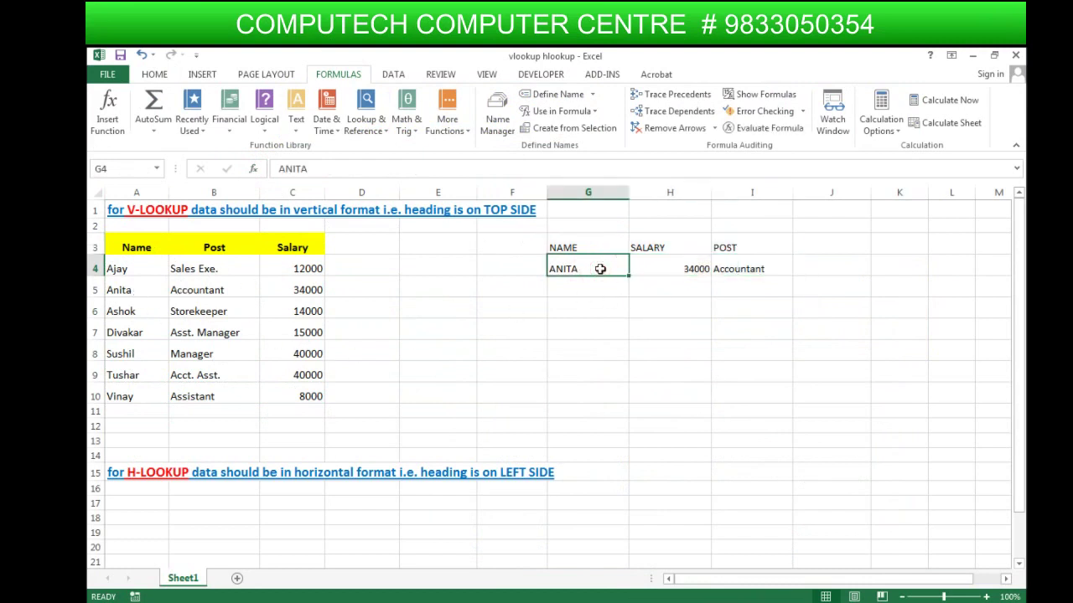
pyautogui.write('TUSHAR')
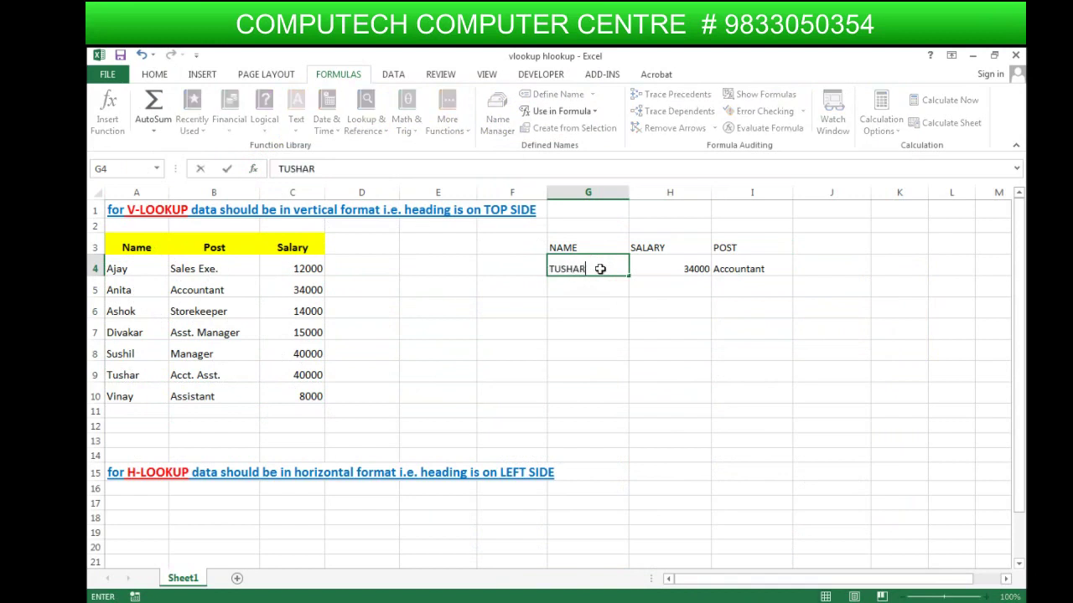
pyautogui.press('Return')
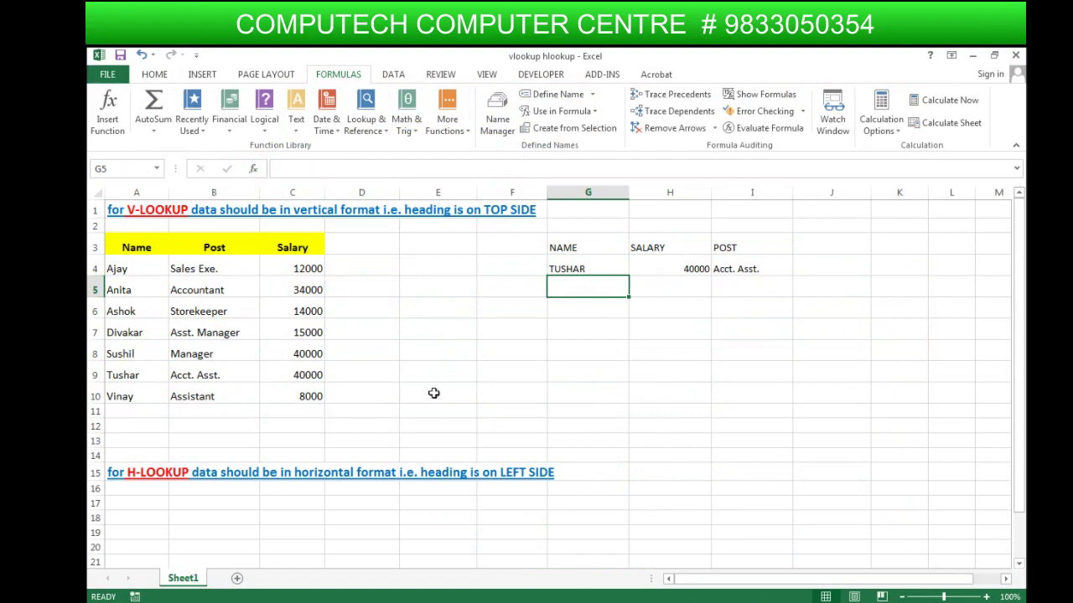
pyautogui.click(633, 323)
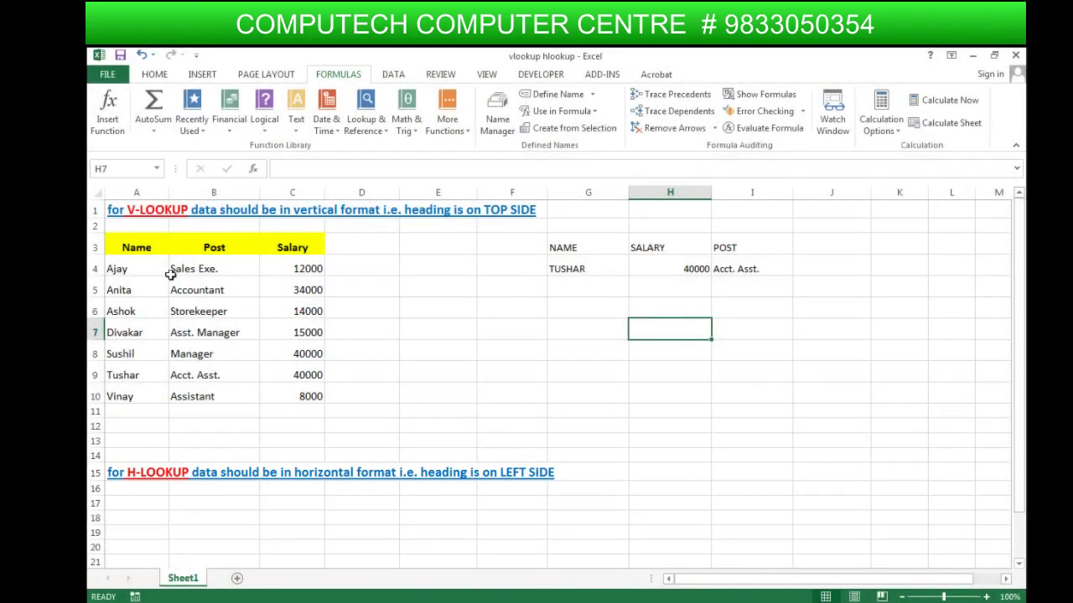
# Delete the Name, Post and Salary range names in the Name Manager.
pyautogui.click(504, 124)
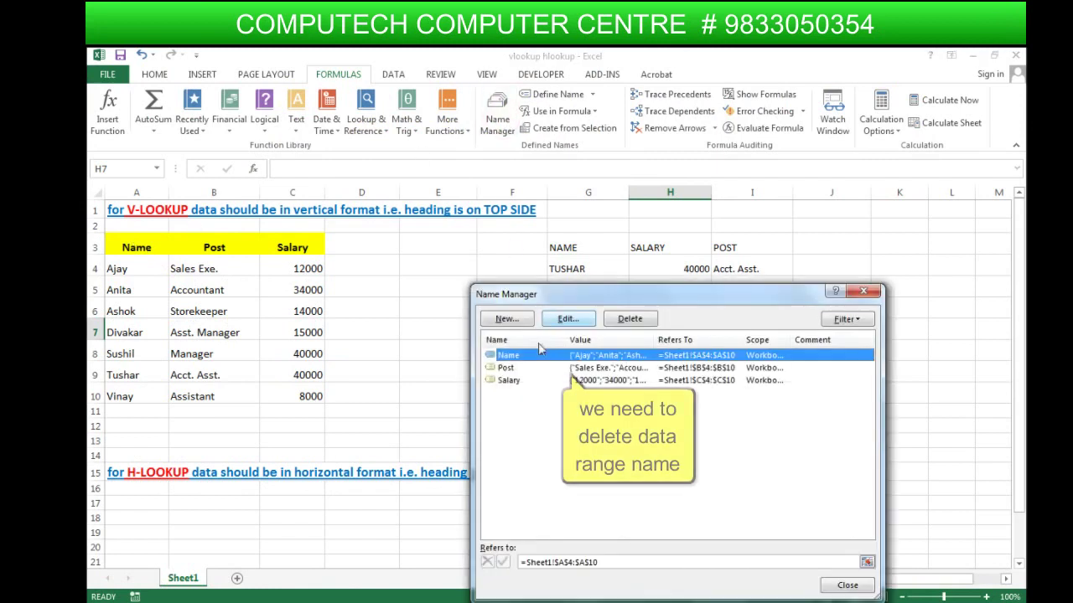
pyautogui.click(625, 322)
pyautogui.click(529, 372)
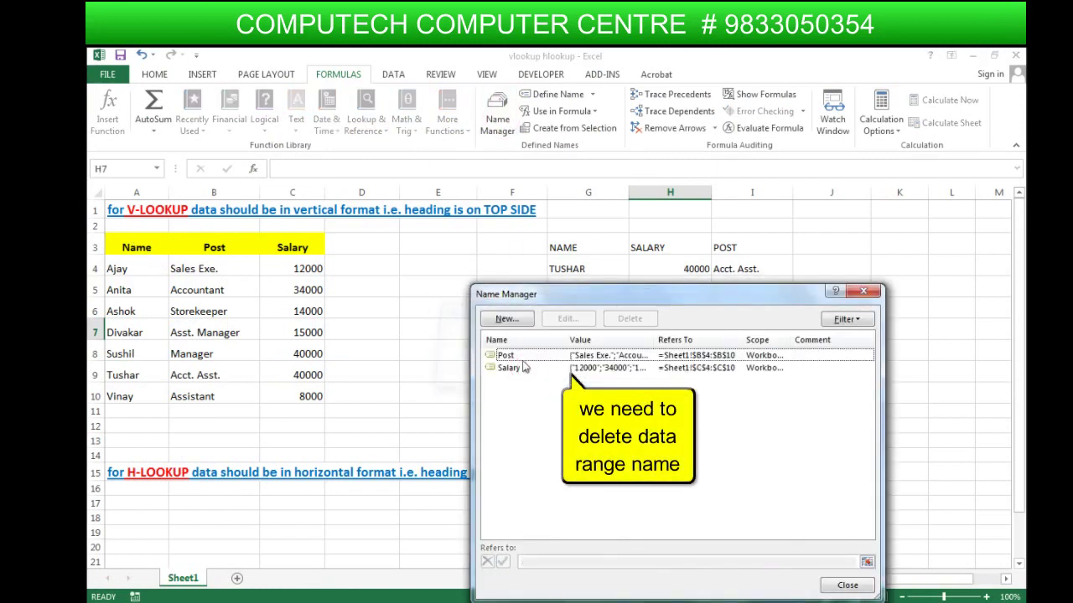
pyautogui.click(503, 355)
pyautogui.click(629, 319)
pyautogui.click(529, 369)
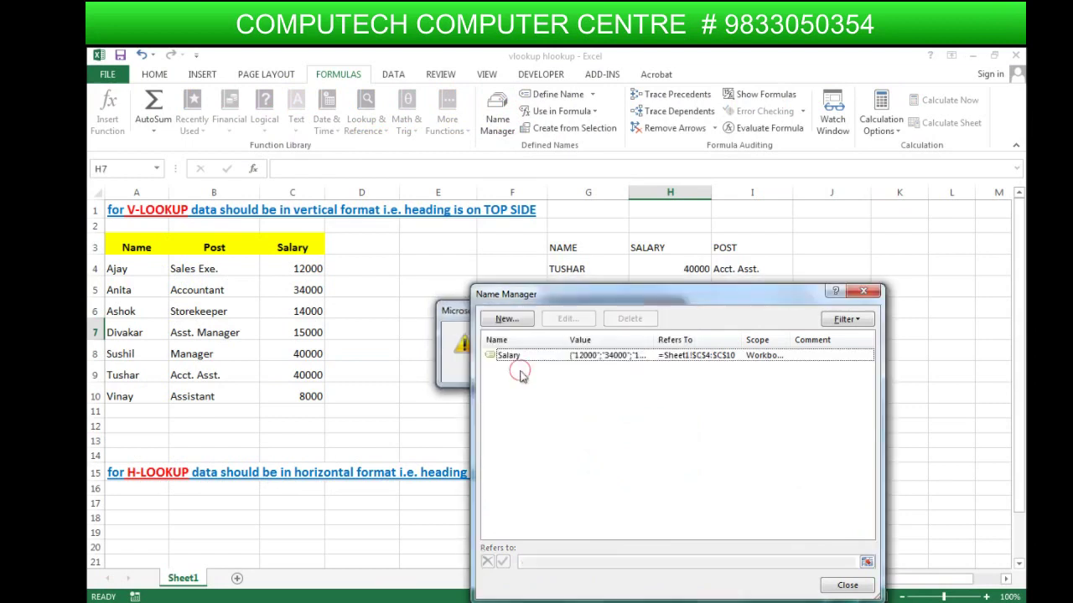
pyautogui.click(508, 356)
pyautogui.click(630, 320)
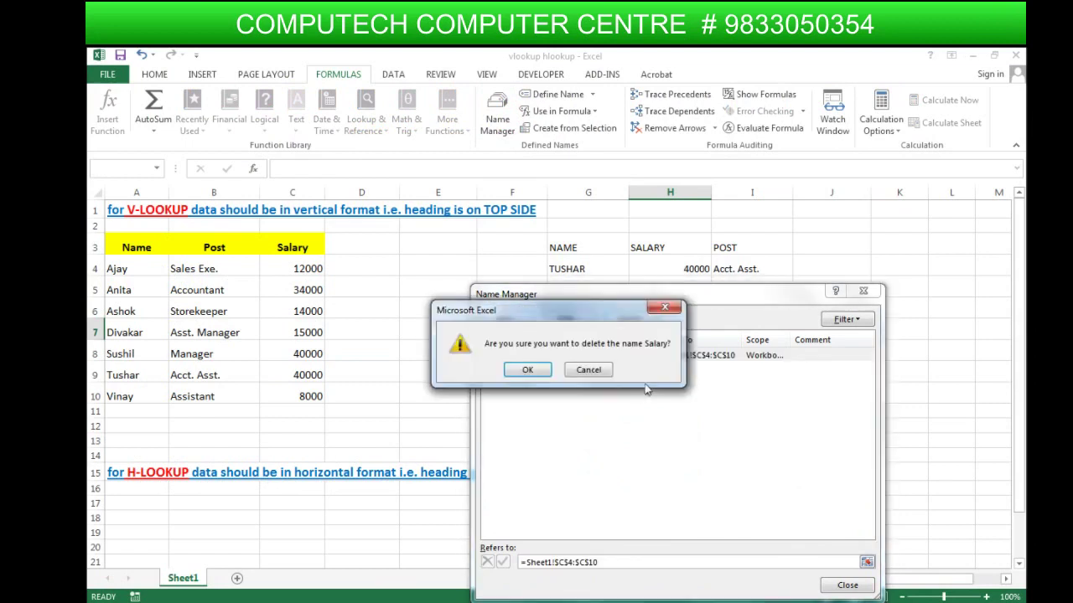
pyautogui.click(529, 371)
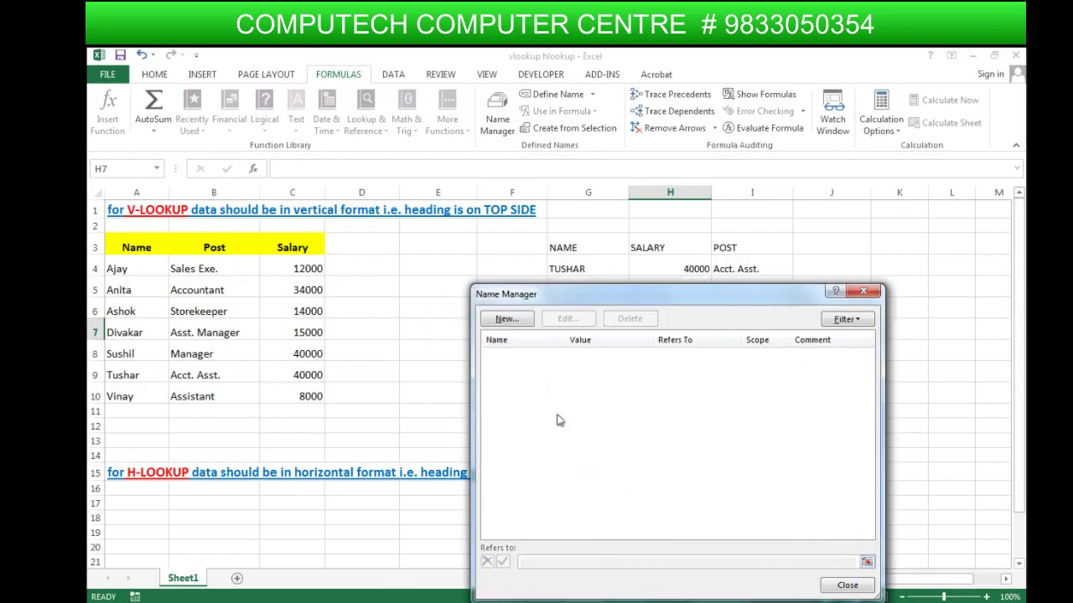
pyautogui.click(826, 585)
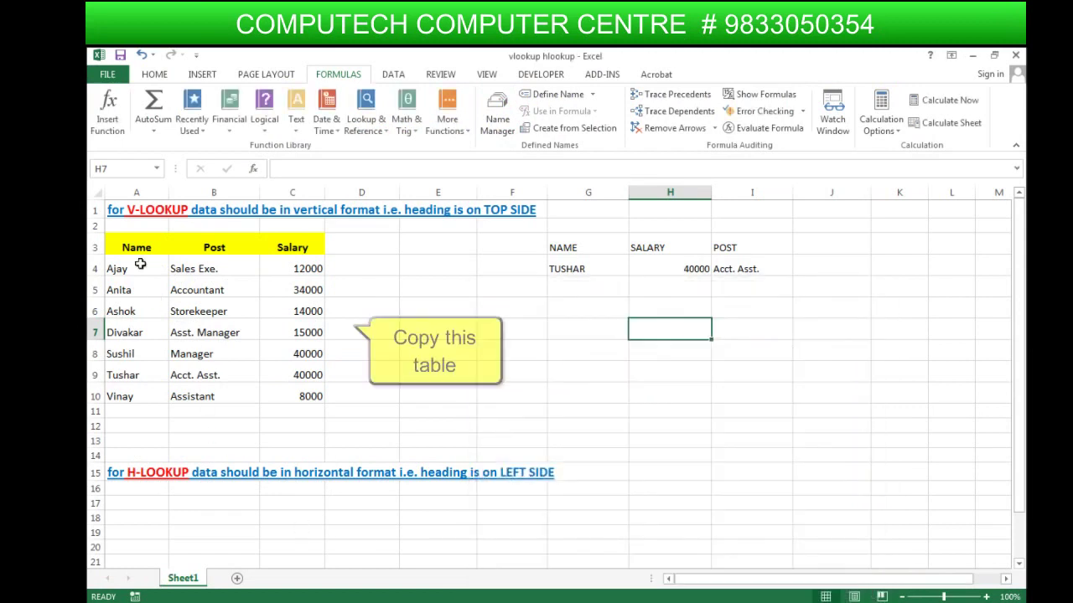
# Copy the employee table A3:C10 and paste it transposed at cell C17.
pyautogui.moveTo(137, 247); pyautogui.dragTo(296, 389)
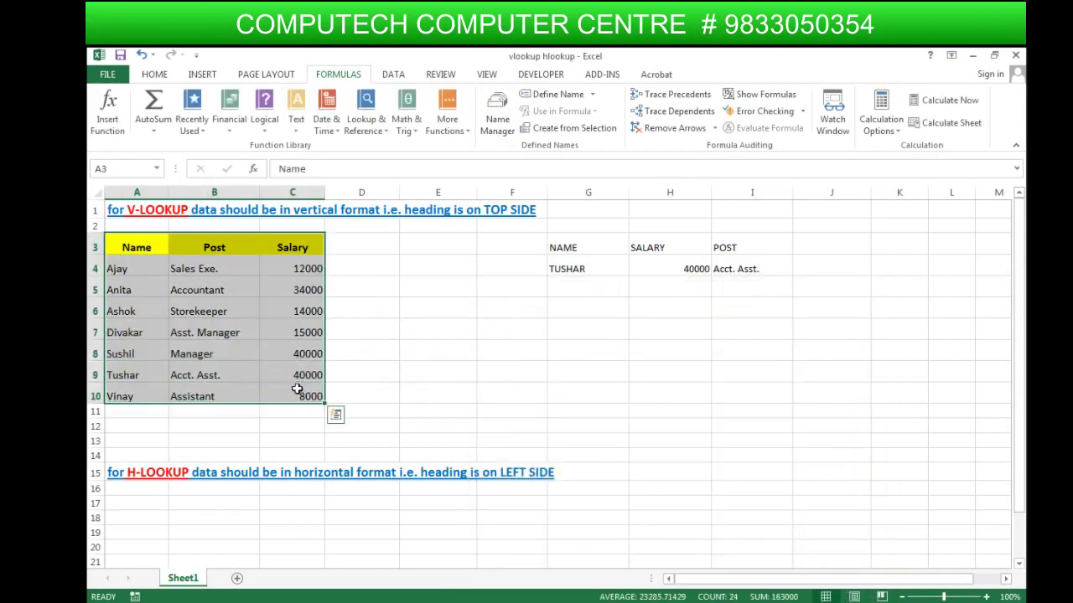
pyautogui.click(154, 74)
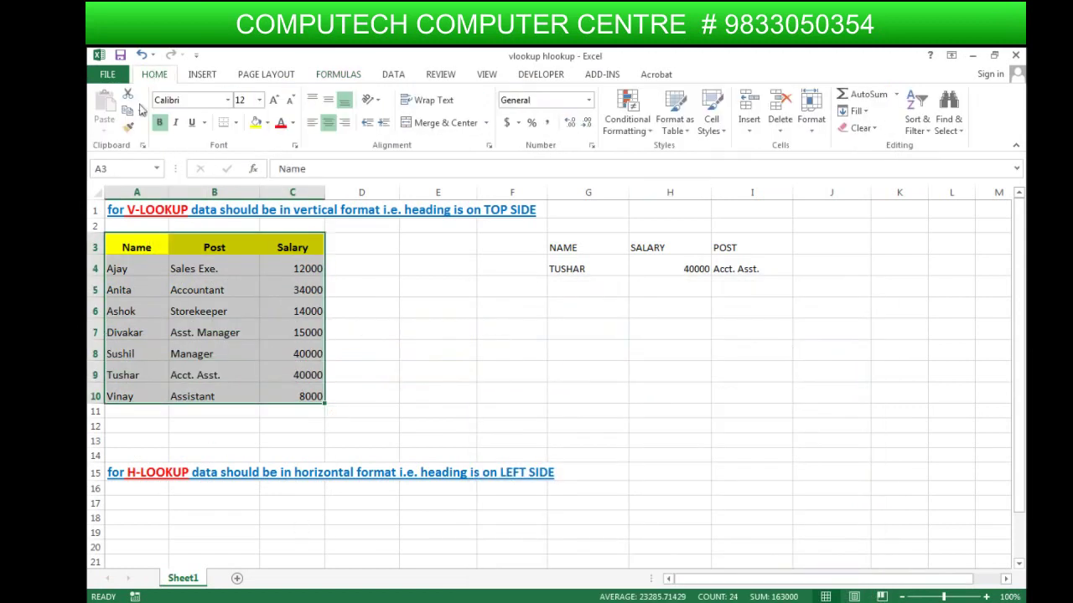
pyautogui.click(128, 112)
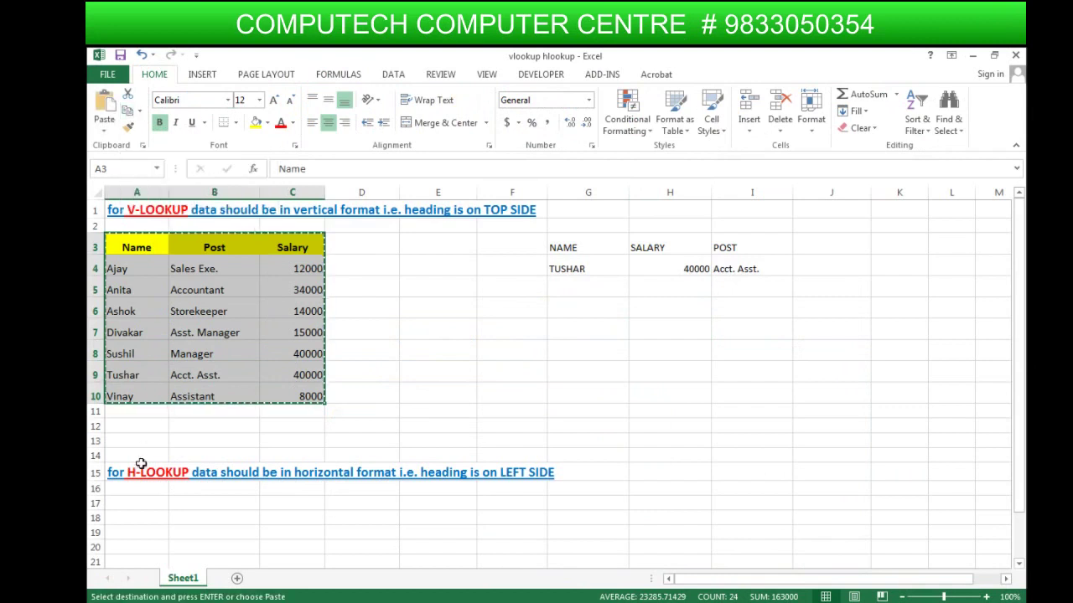
pyautogui.click(293, 501)
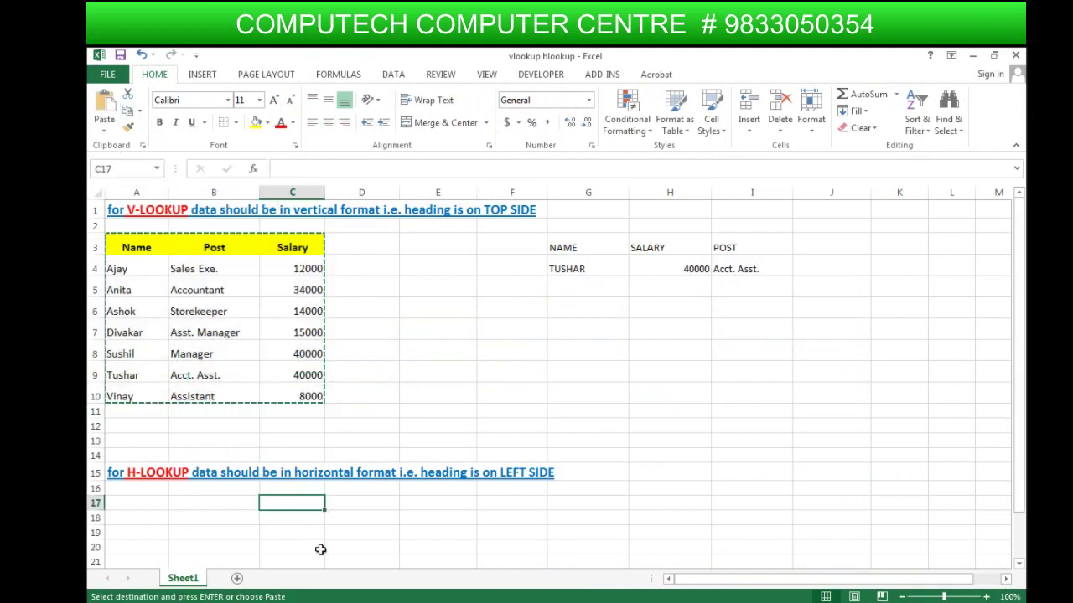
pyautogui.rightClick(273, 503)
pyautogui.click(345, 296)
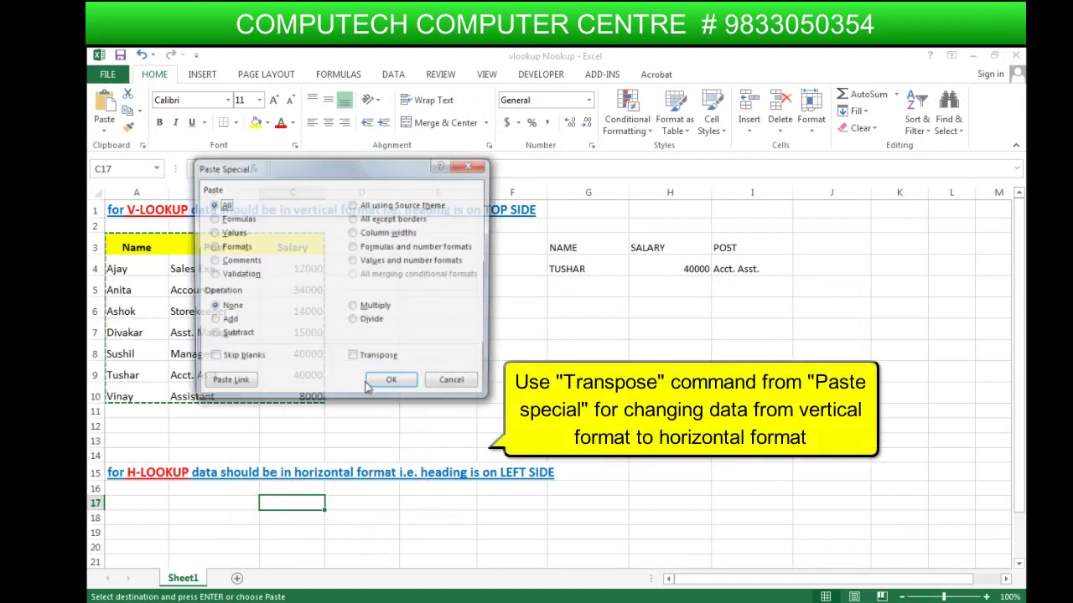
pyautogui.click(352, 358)
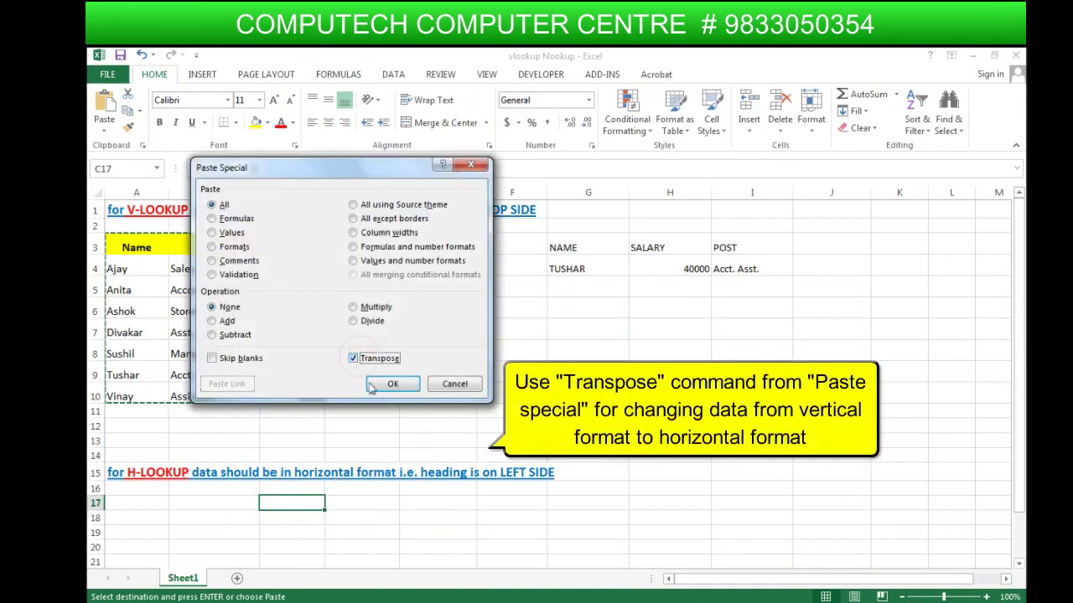
pyautogui.click(392, 384)
# End copy mode and centre all entries in the transposed table C17:J19.
pyautogui.scroll(-3, 423, 459)
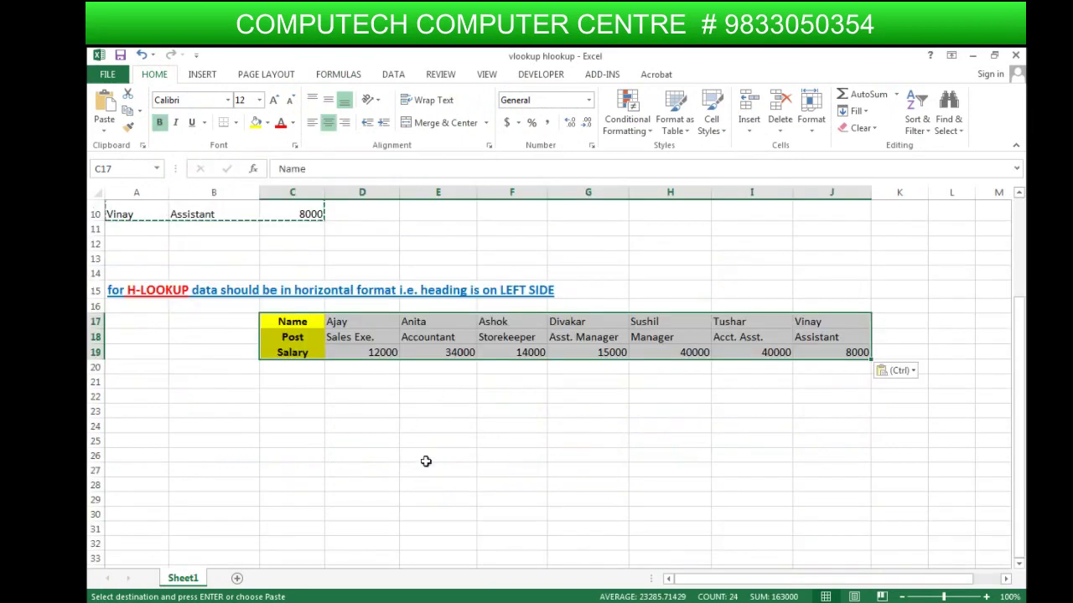
pyautogui.scroll(1, 597, 383)
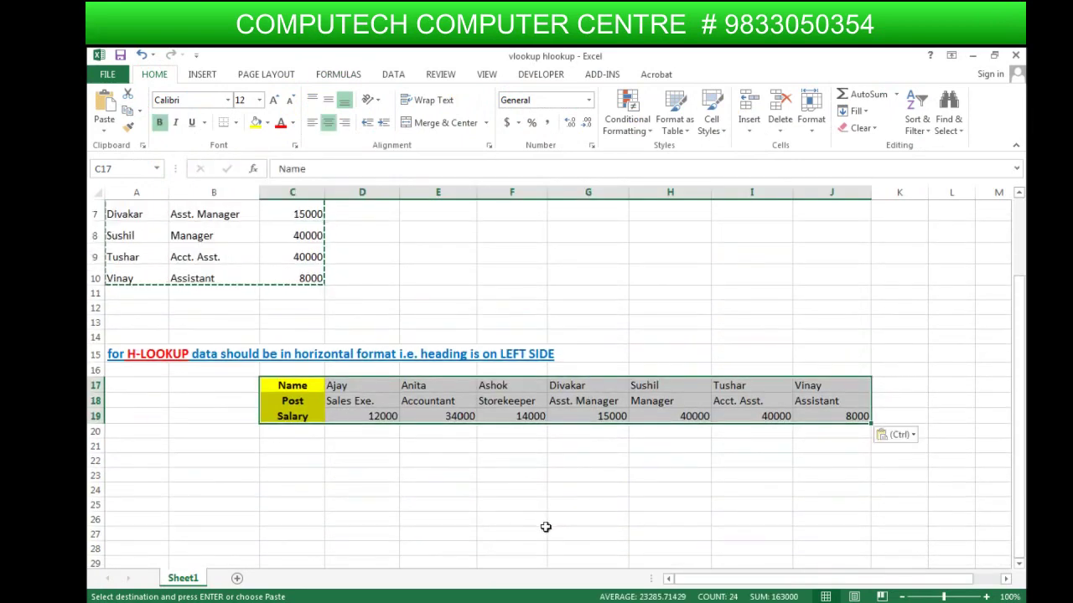
pyautogui.press('Escape')
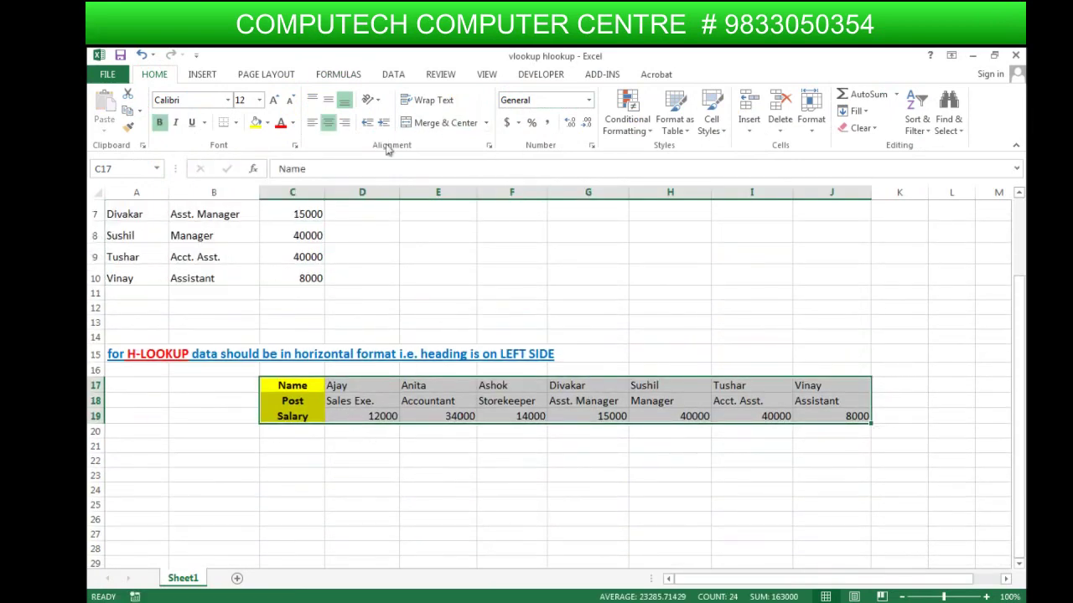
pyautogui.click(327, 123)
pyautogui.click(328, 123)
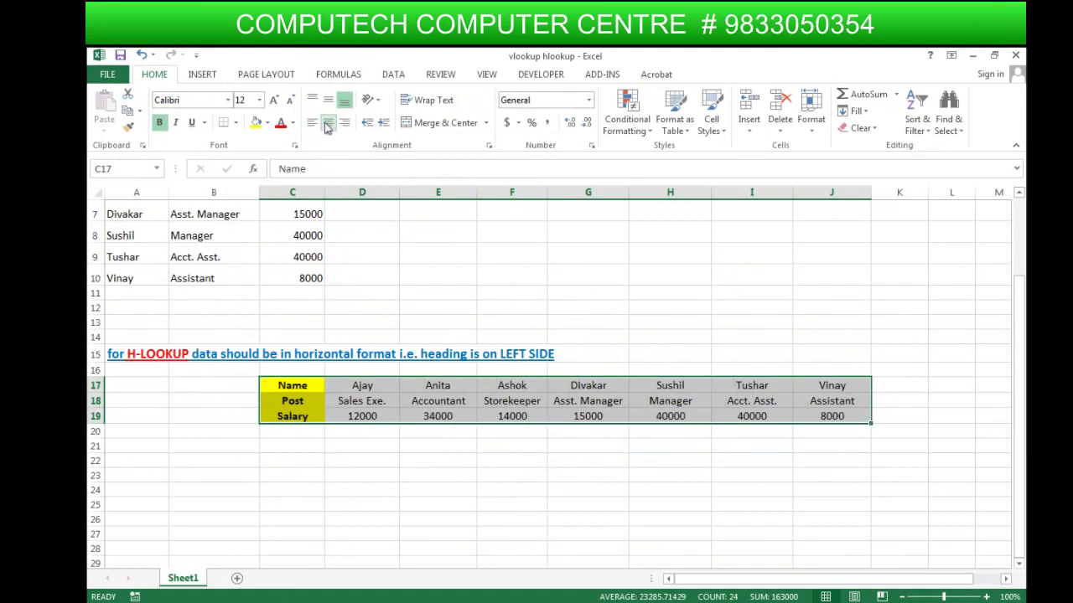
pyautogui.click(319, 475)
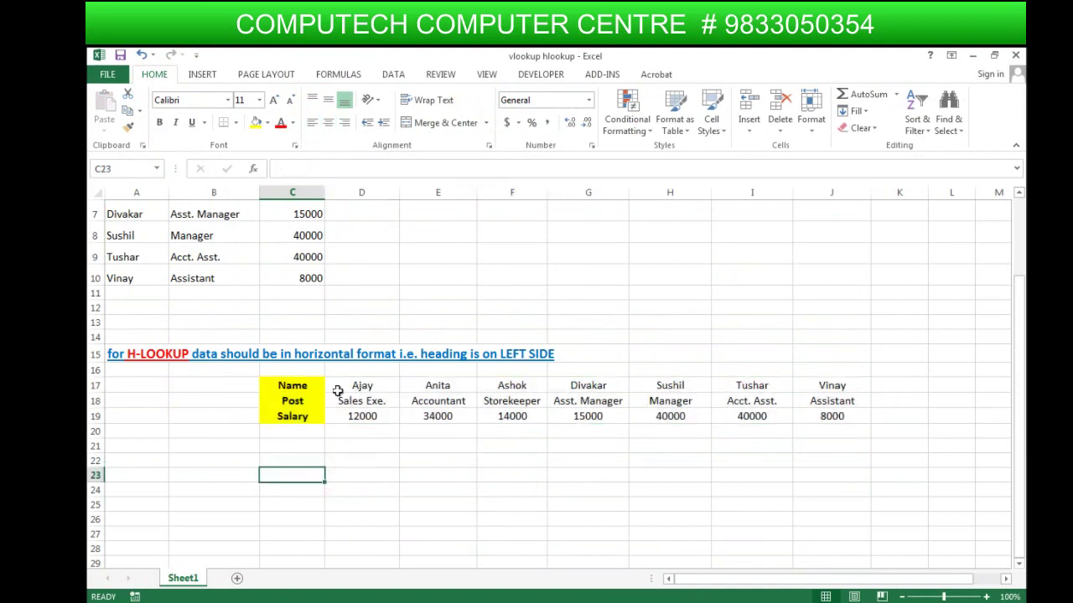
pyautogui.moveTo(308, 386); pyautogui.dragTo(817, 417)
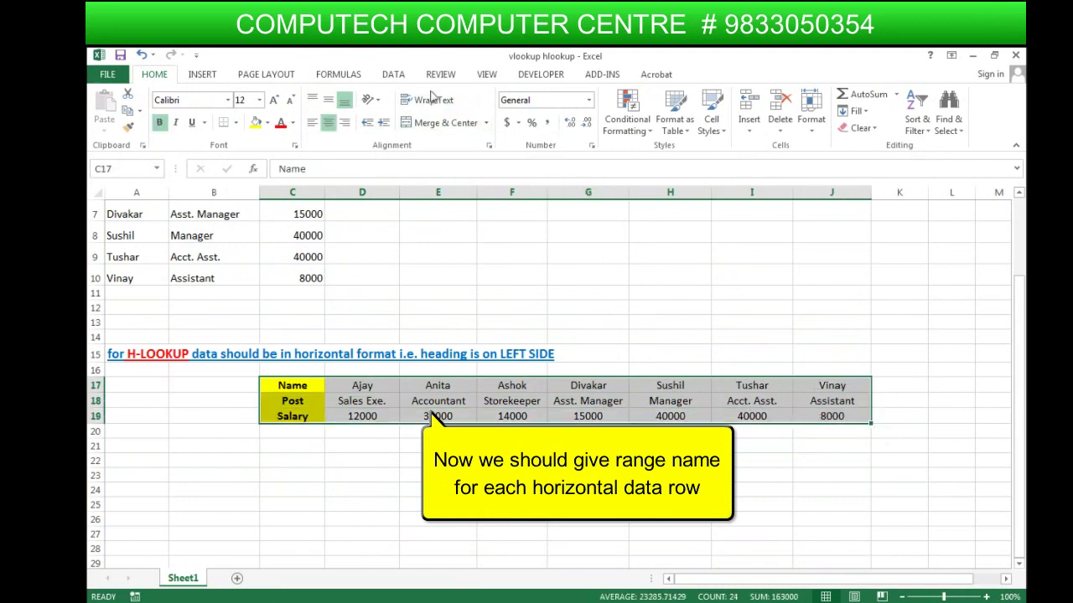
# Name C17:J19's rows from the left column, confirming D17:J17 is Name and D18:J18 is Post.
pyautogui.click(343, 74)
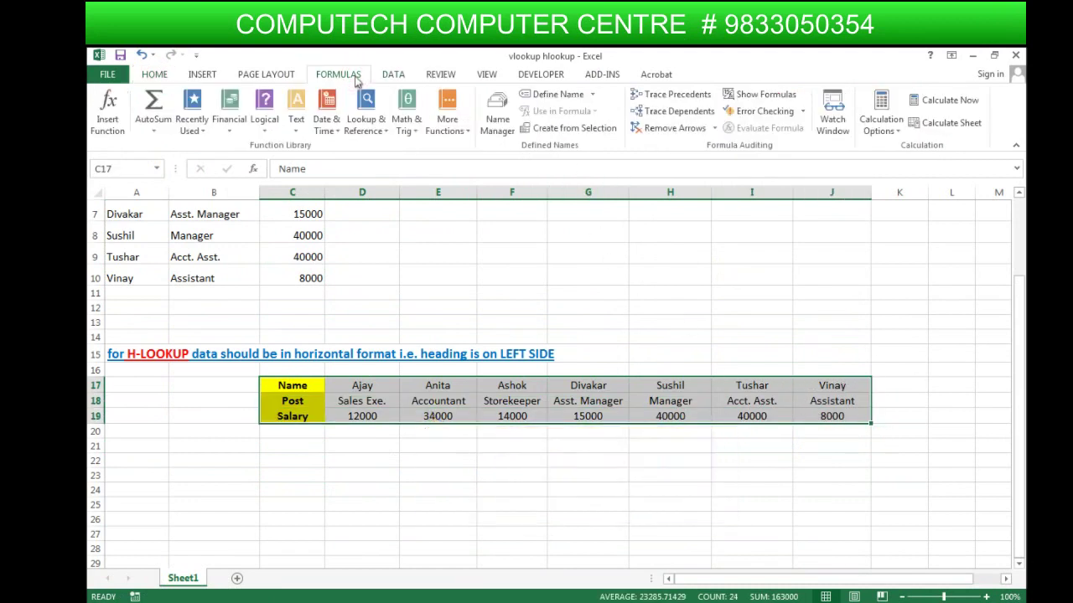
pyautogui.click(554, 128)
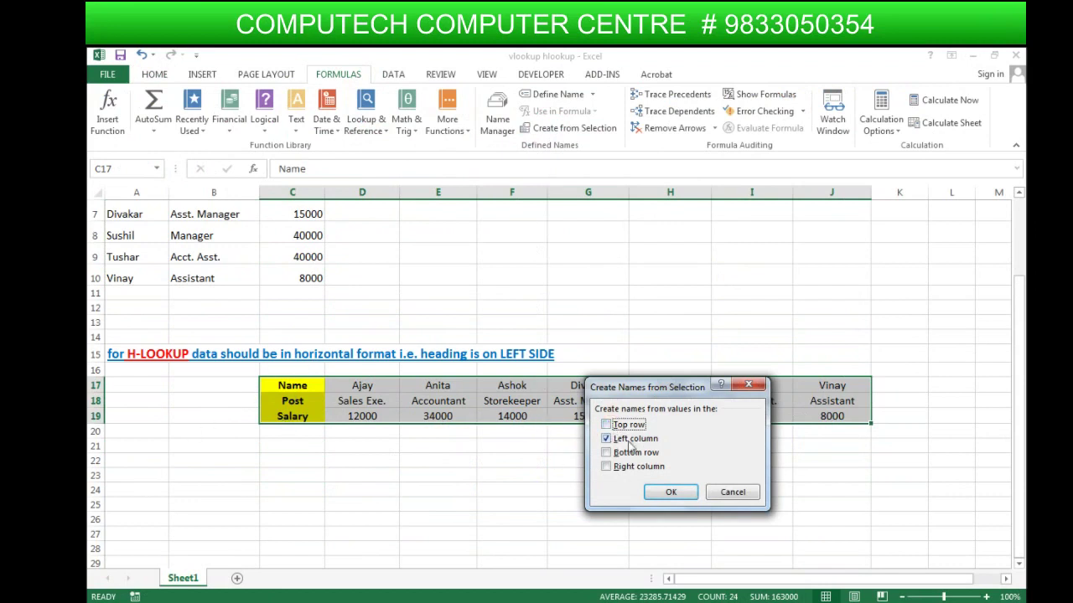
pyautogui.click(664, 494)
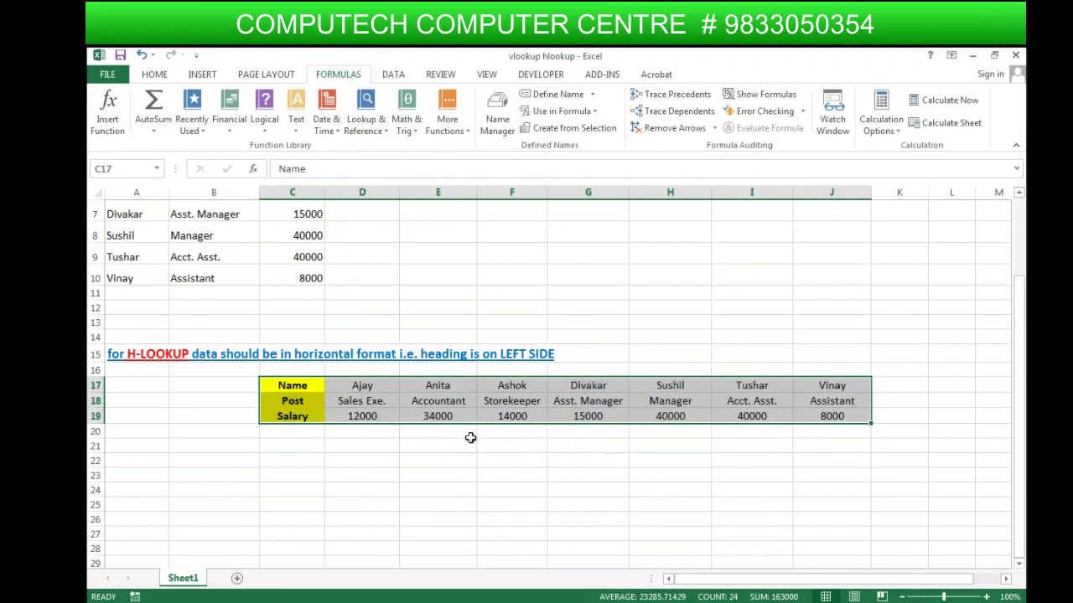
pyautogui.moveTo(362, 385); pyautogui.dragTo(817, 385)
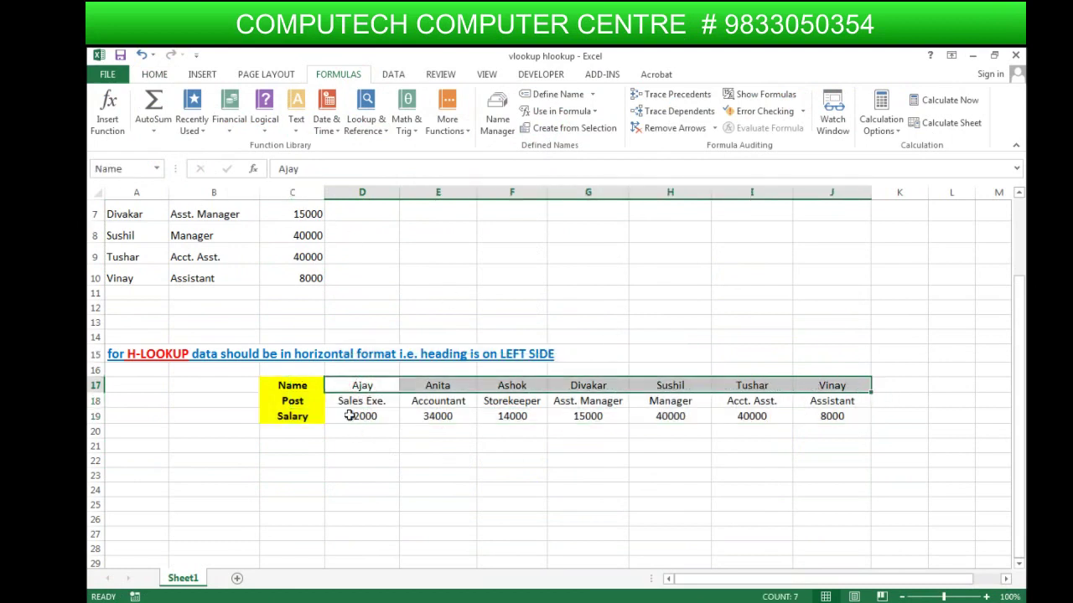
pyautogui.moveTo(352, 401); pyautogui.dragTo(806, 401)
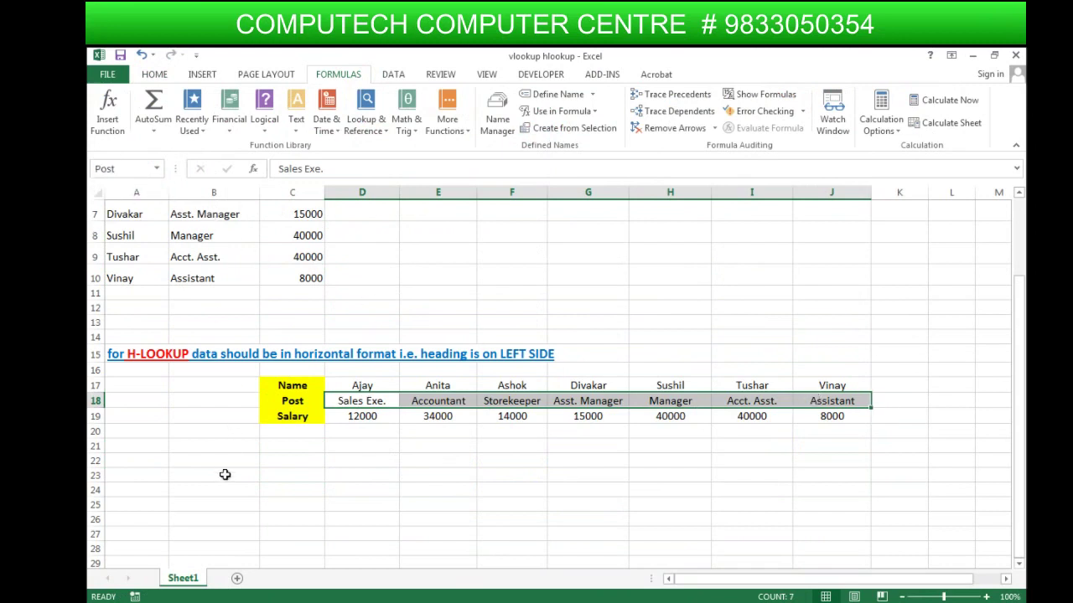
pyautogui.click(223, 475)
# Type the labels NAME in B23 and POST in B24.
pyautogui.click(228, 491)
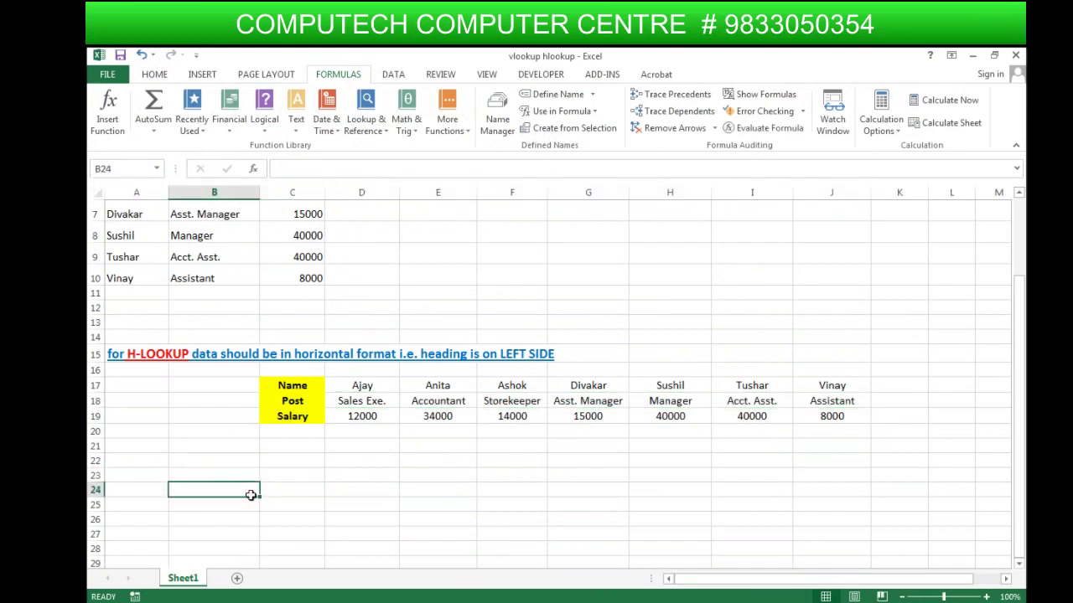
pyautogui.click(242, 475)
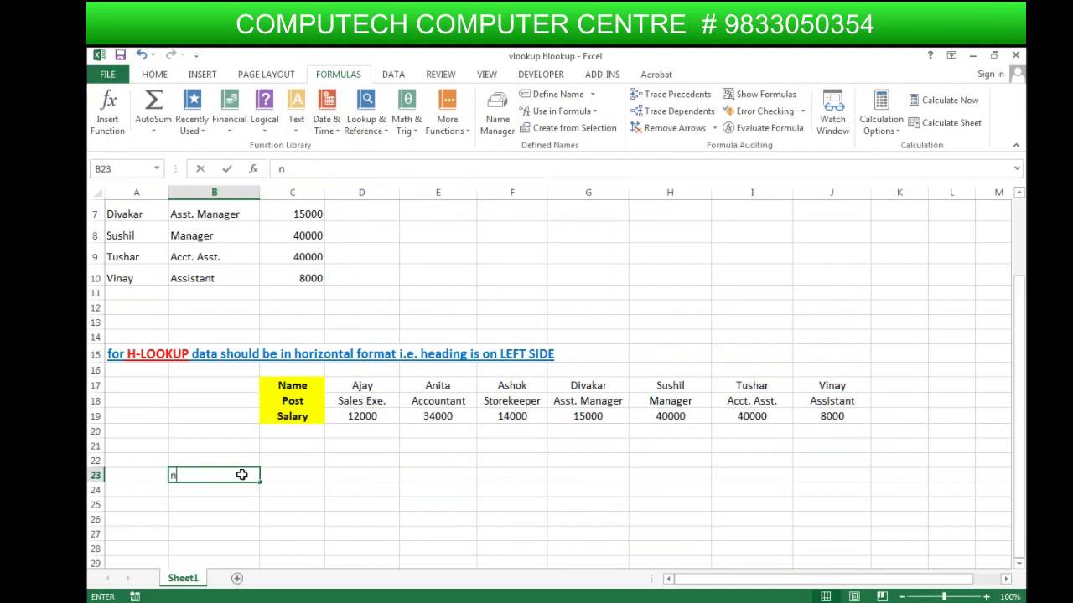
pyautogui.write('NAME')
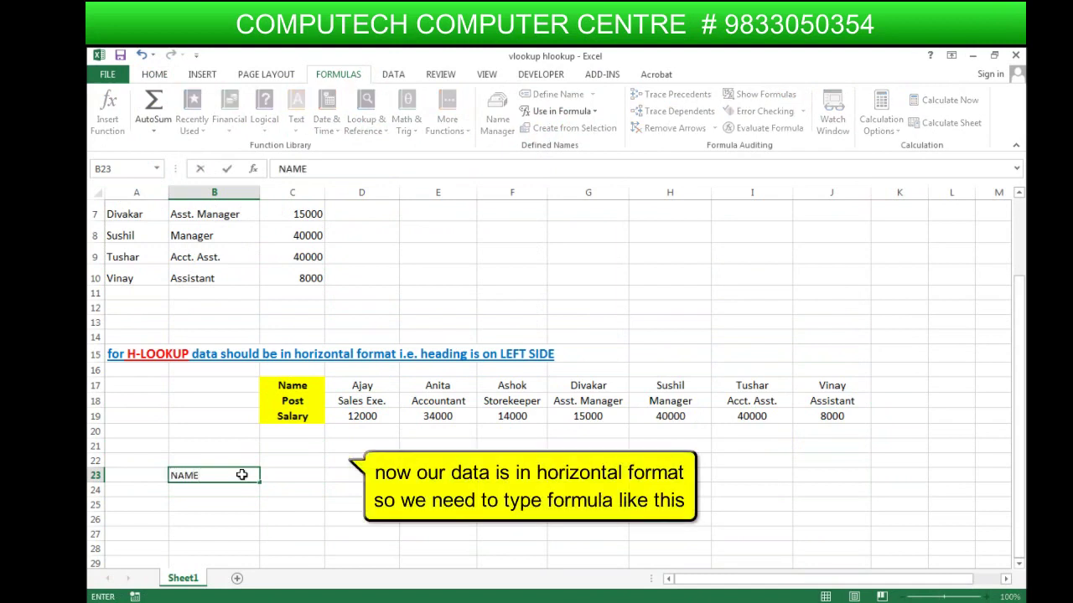
pyautogui.press('Return')
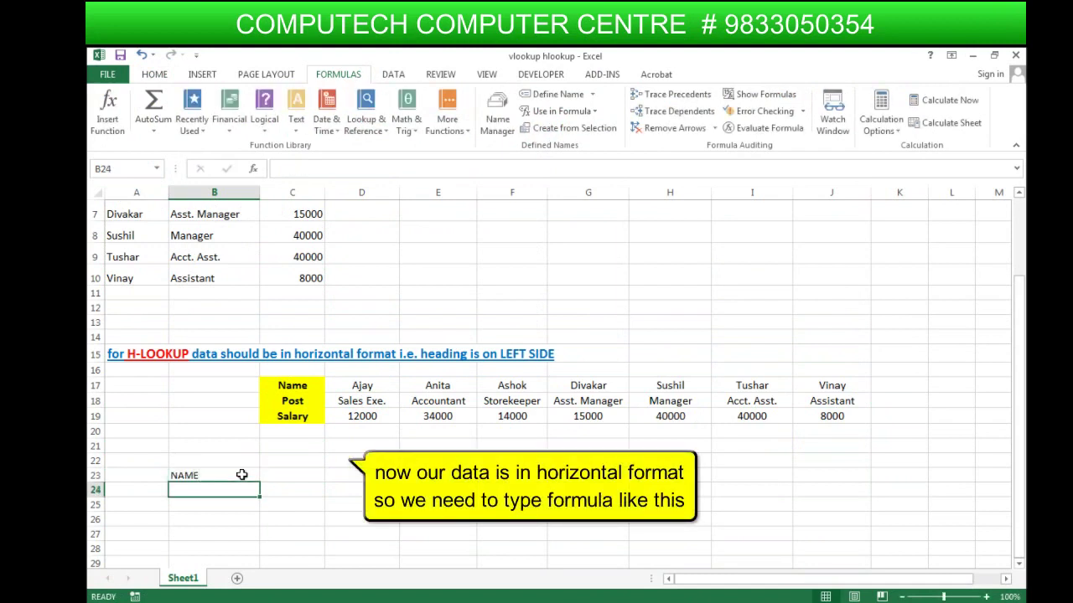
pyautogui.write('POST')
pyautogui.press('Return')
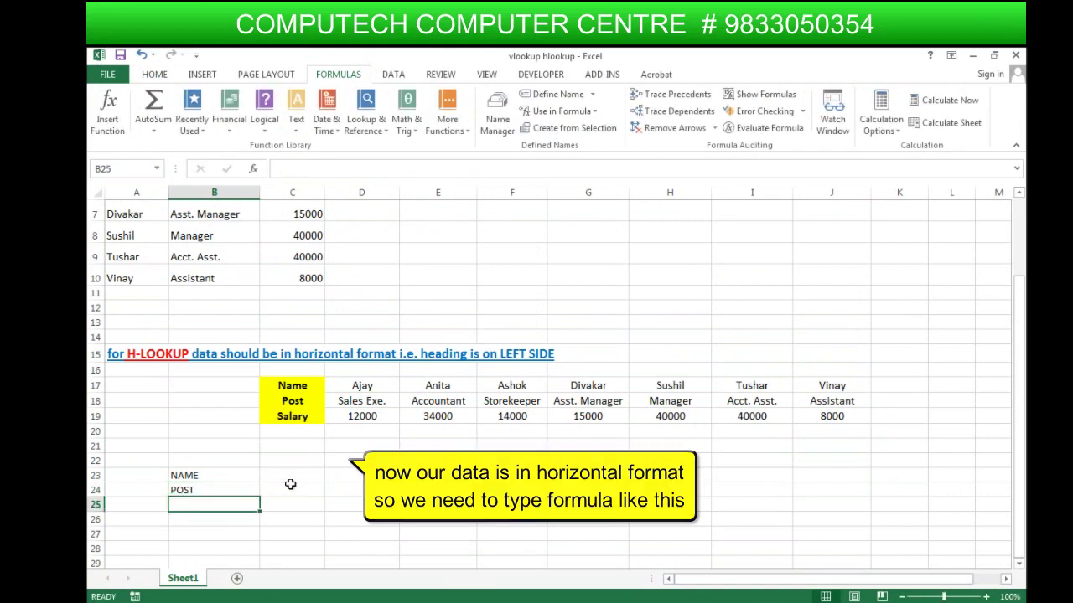
pyautogui.click(290, 486)
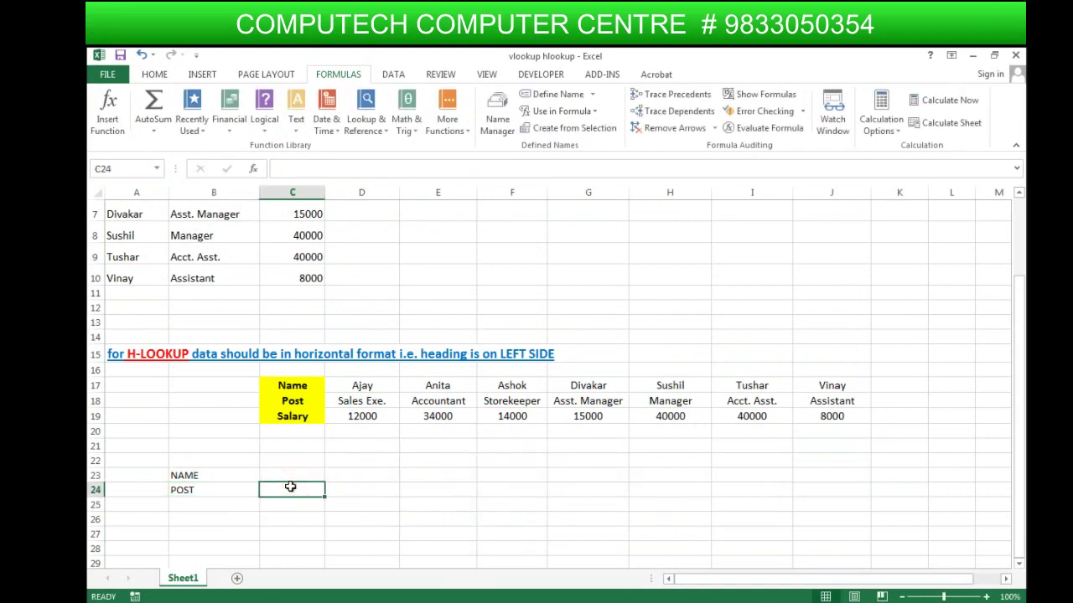
# Enter =HLOOKUP(C23,C17:J19,2,FALSE) in C24 for an exact-match post lookup.
pyautogui.write('=H')
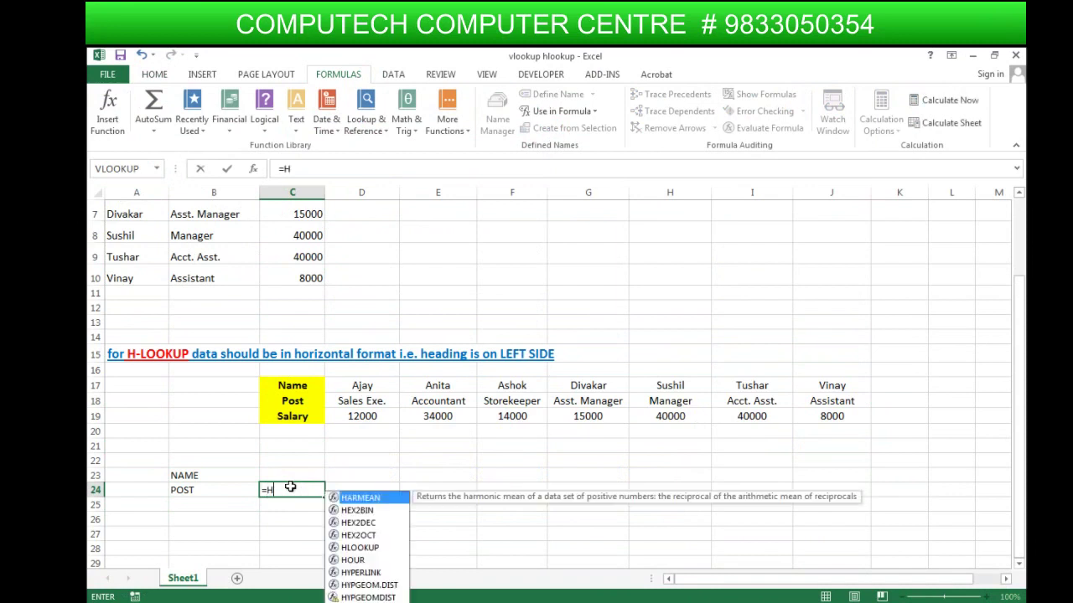
pyautogui.write('LOOKUP')
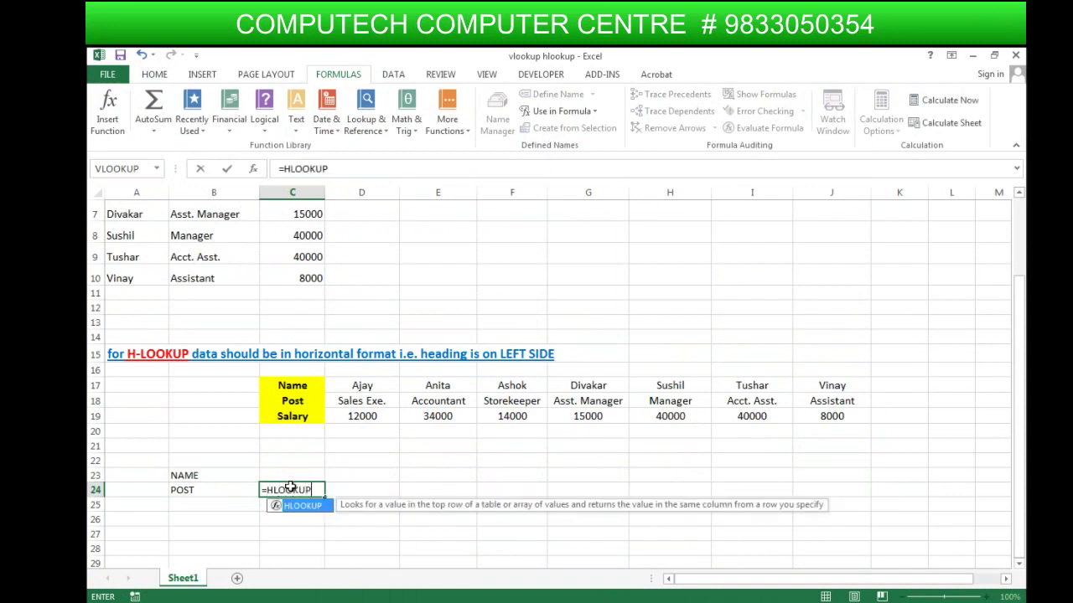
pyautogui.write('(')
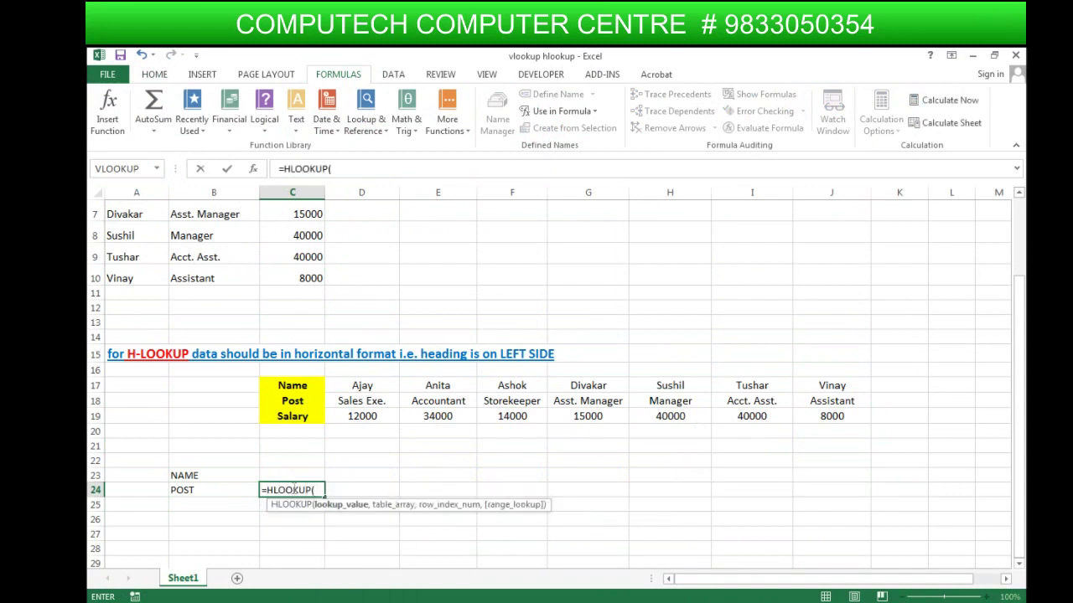
pyautogui.click(298, 474)
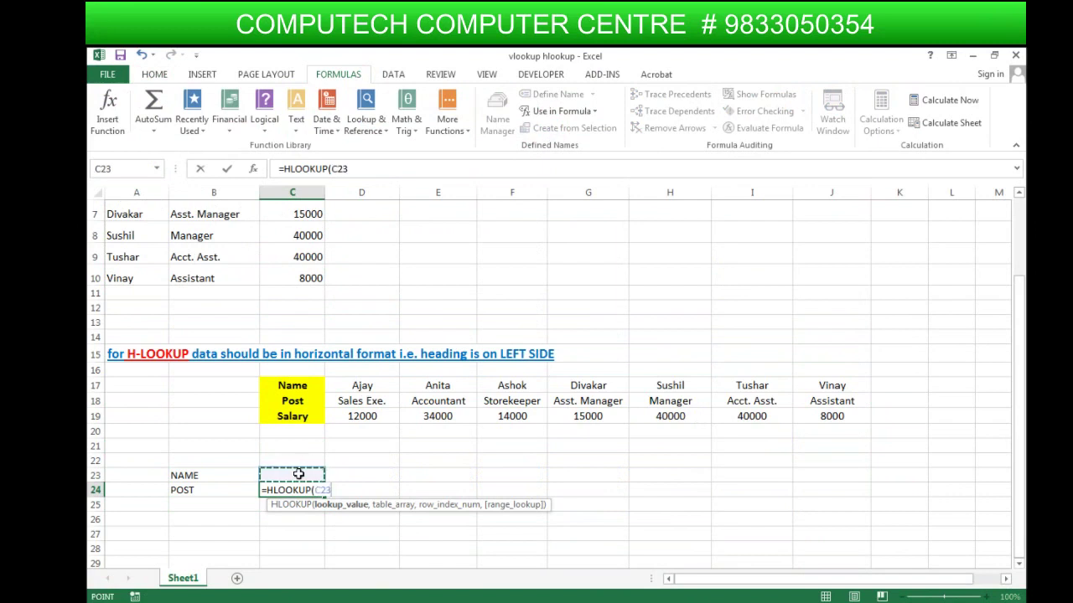
pyautogui.write(',')
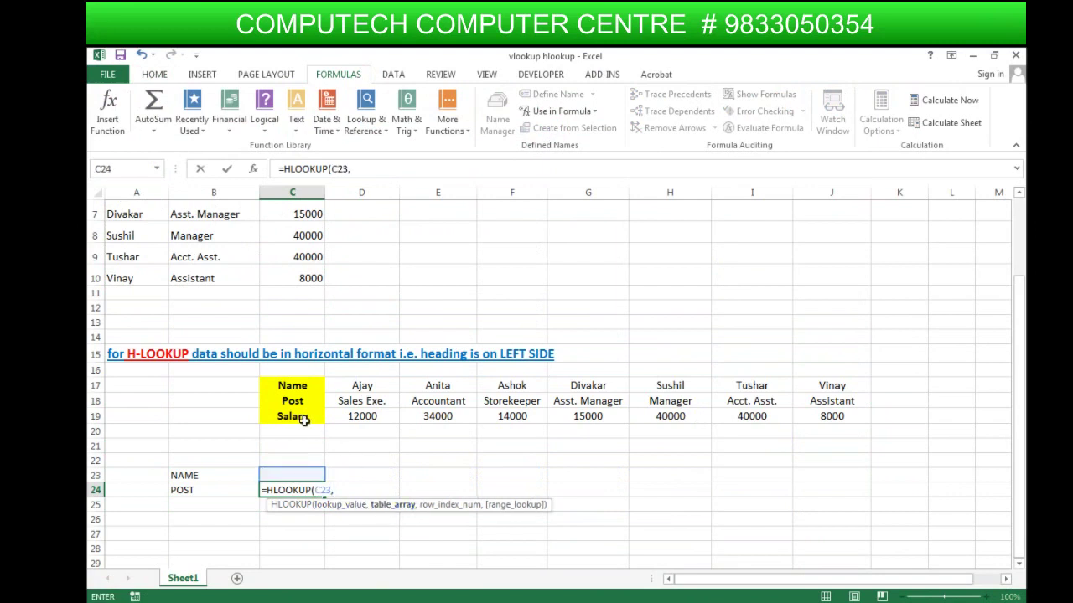
pyautogui.moveTo(306, 385)
pyautogui.mouseDown()
pyautogui.moveTo(590, 417)
pyautogui.moveTo(806, 411)
pyautogui.mouseUp()
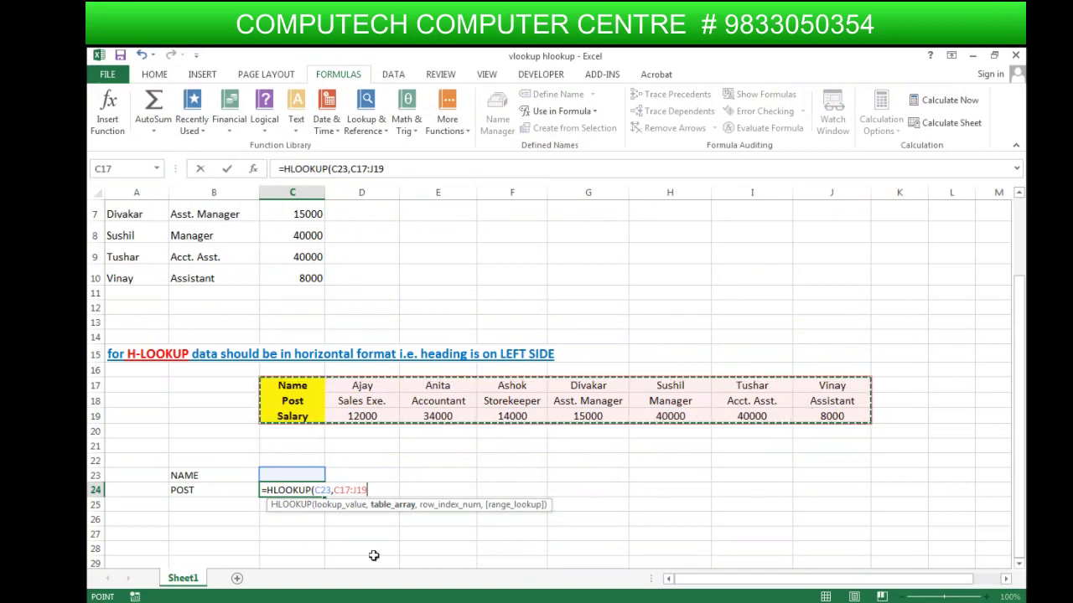
pyautogui.write(',')
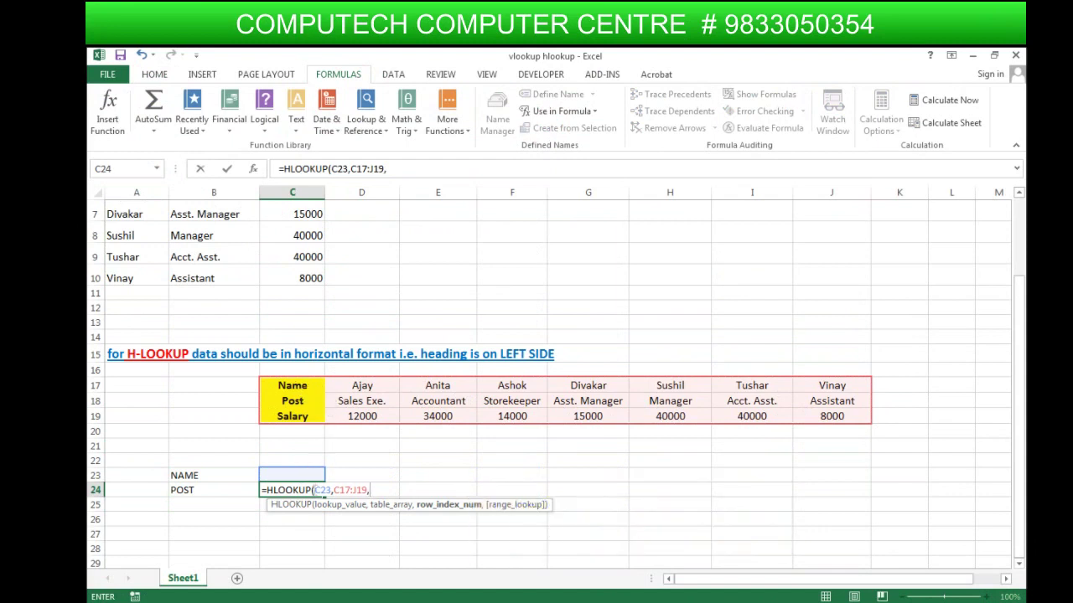
pyautogui.write('2,')
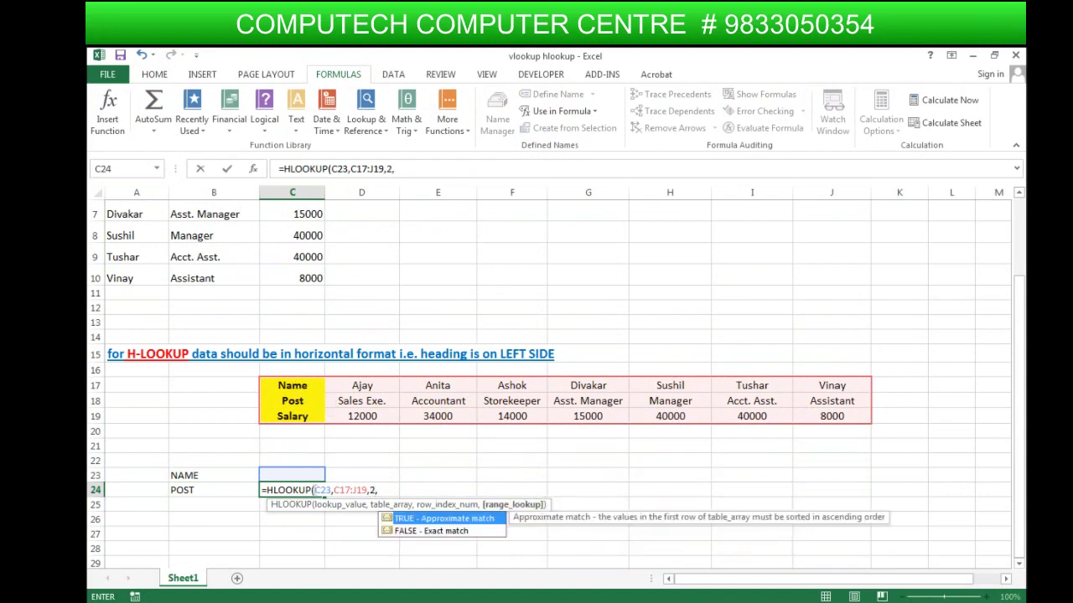
pyautogui.press('Down')
pyautogui.press('Return')
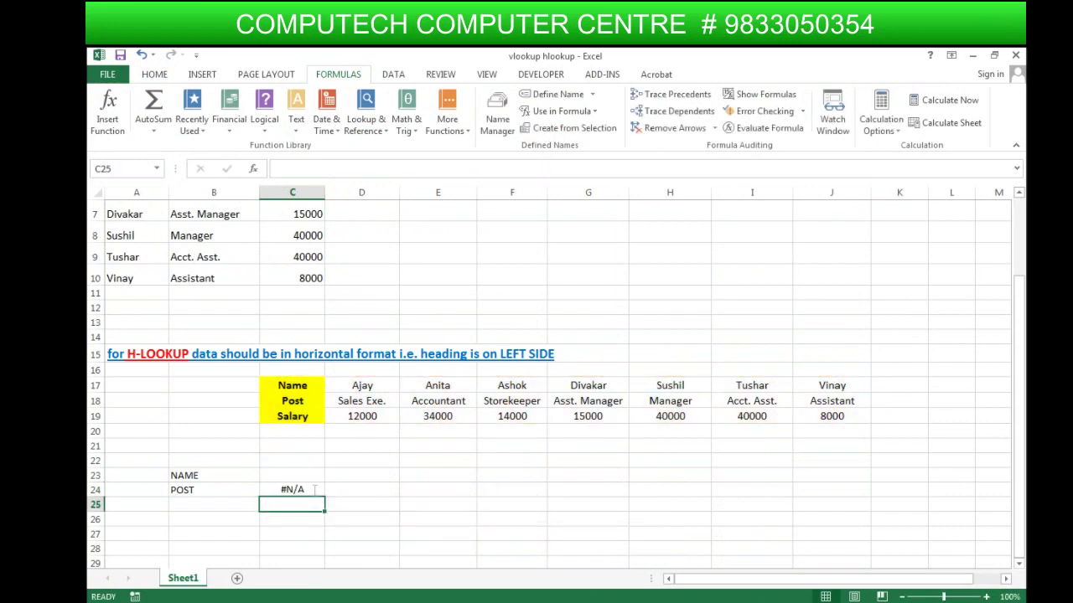
# Enter ASHOK, then VINAY, in C23 so C24 shows Storekeeper, then Assistant.
pyautogui.click(305, 476)
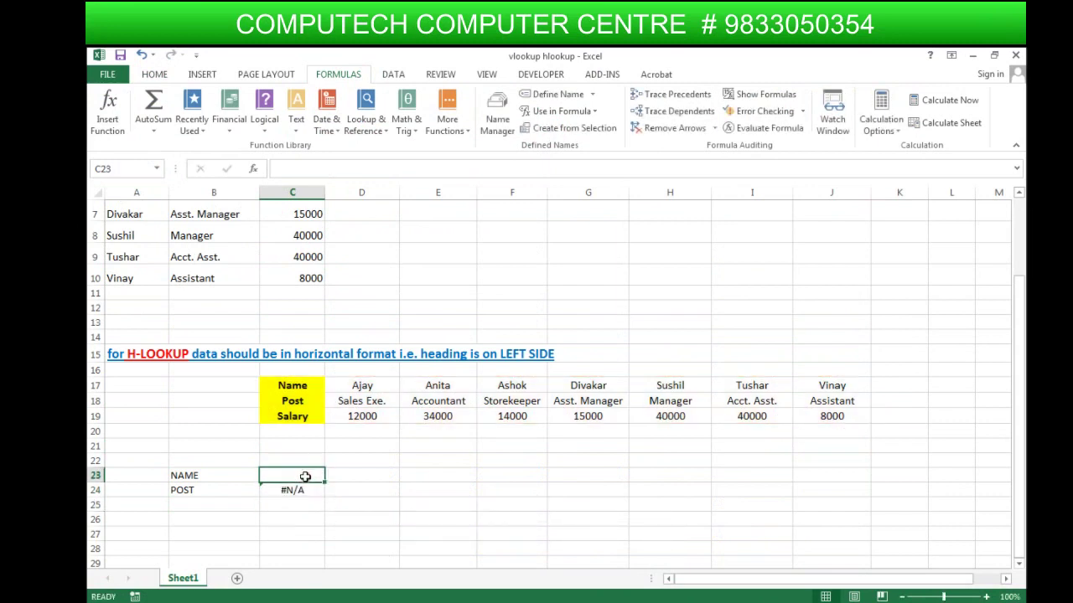
pyautogui.write('ASHOK')
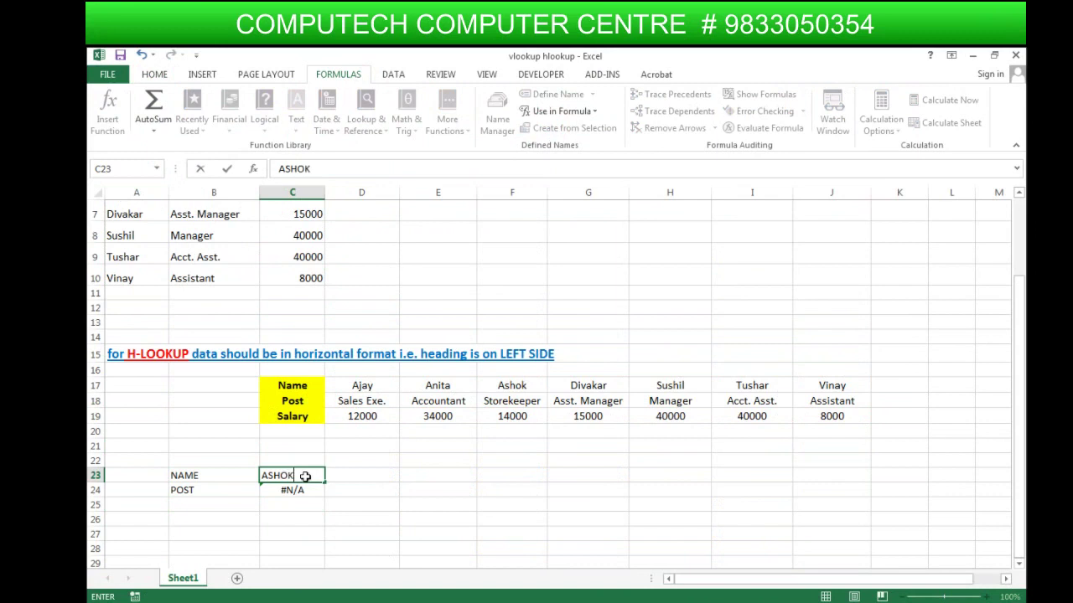
pyautogui.press('Return')
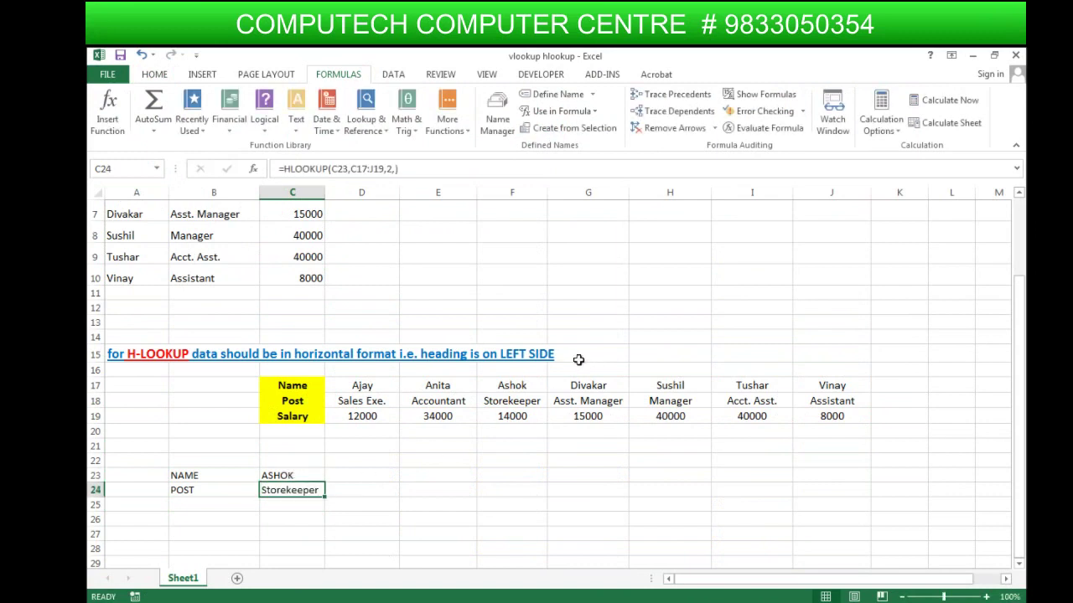
pyautogui.click(307, 477)
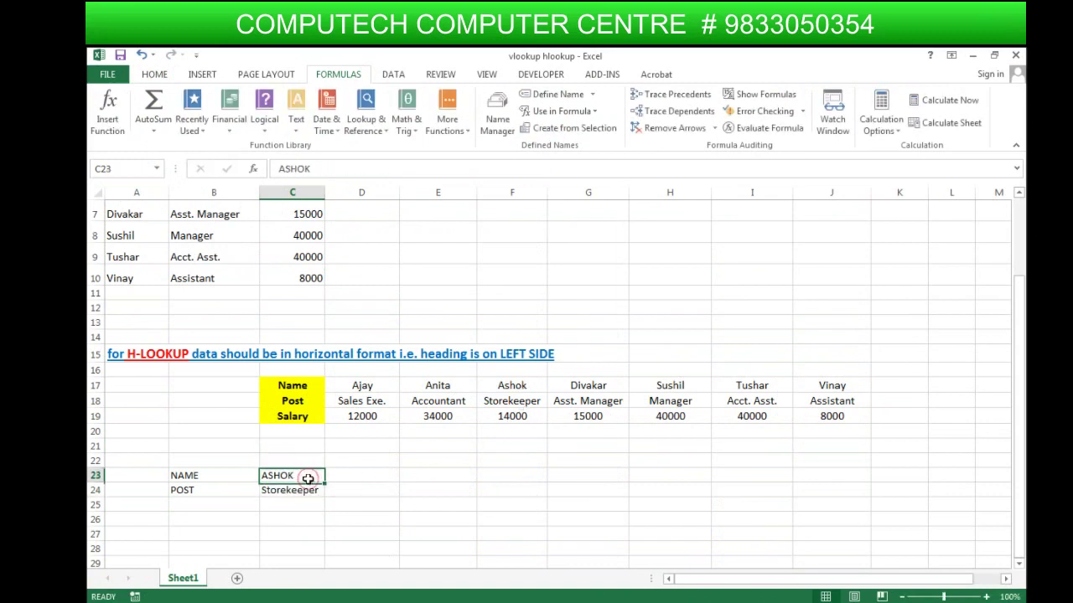
pyautogui.write('VINAY')
pyautogui.press('Return')
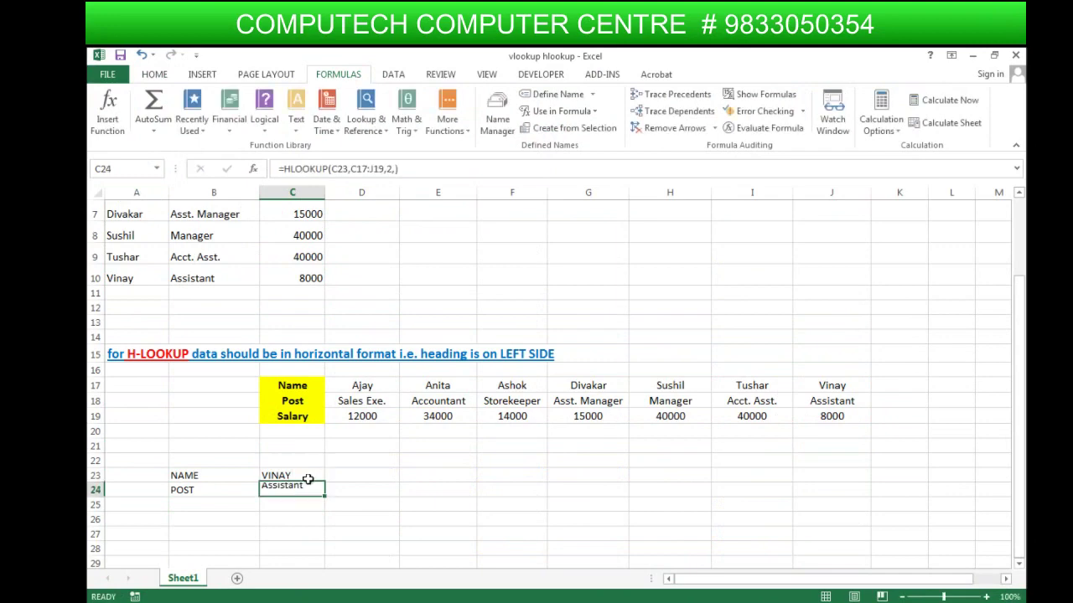